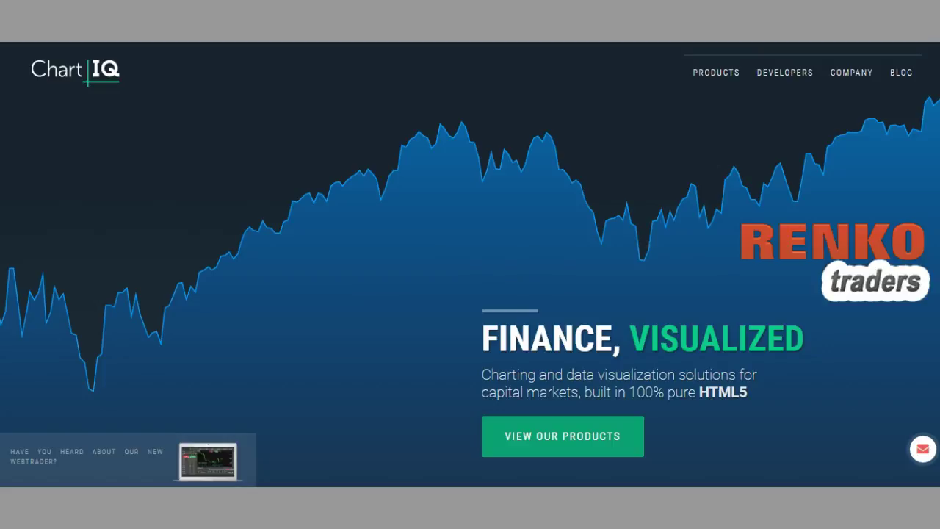
# Look through the ChartIQ home page, from the client list and testimonials down to the product links in the footer.
pyautogui.scroll(-4, 470, 265)
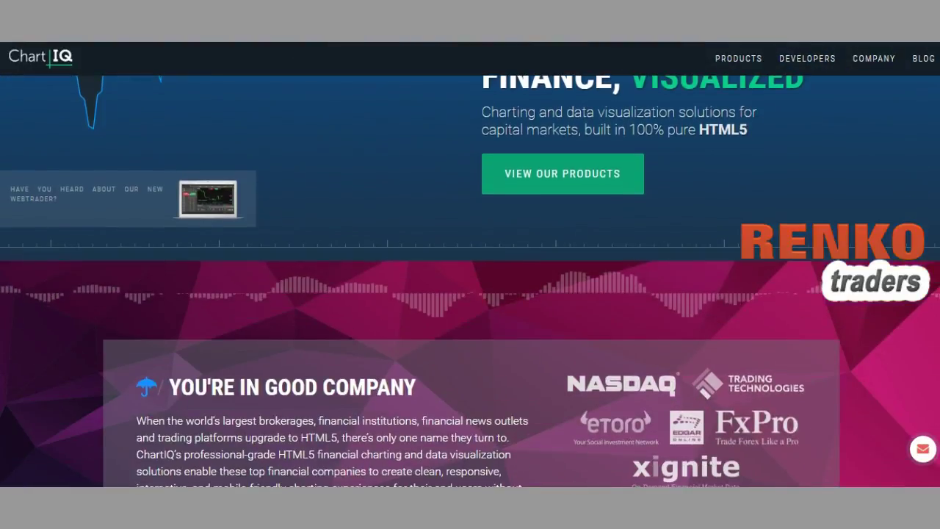
pyautogui.scroll(-1, 470, 279)
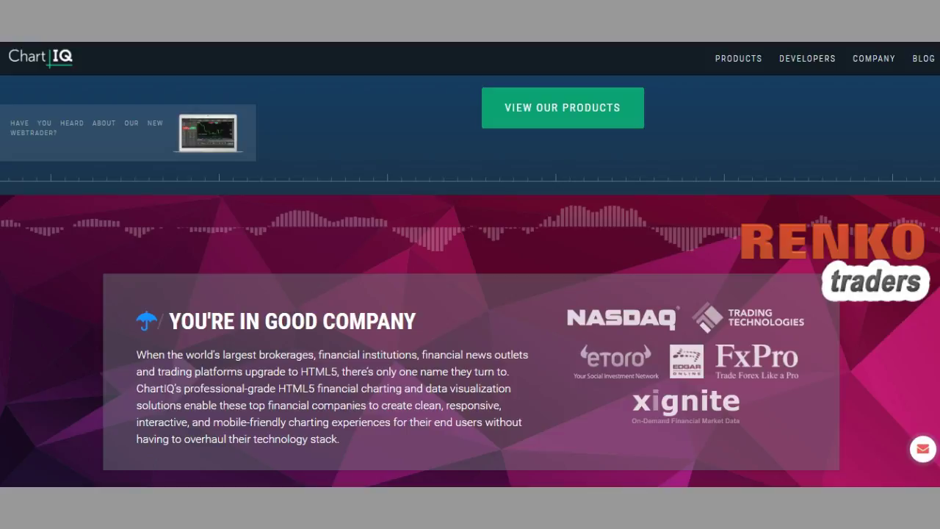
pyautogui.scroll(-2, 470, 279)
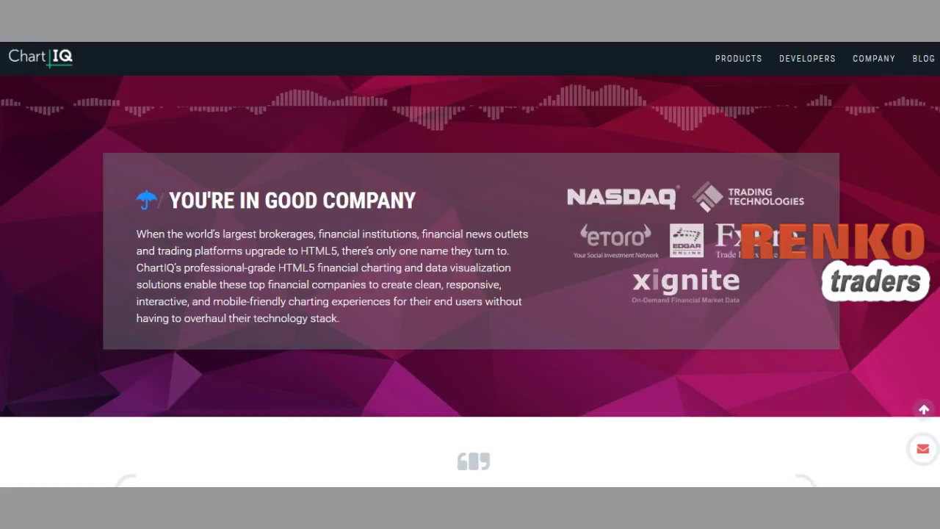
pyautogui.scroll(-1, 470, 279)
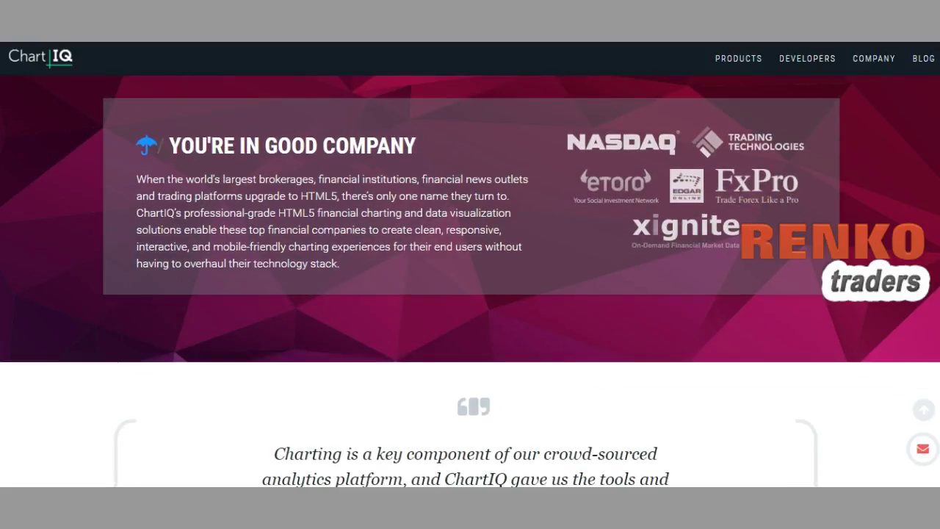
pyautogui.scroll(-4, 470, 279)
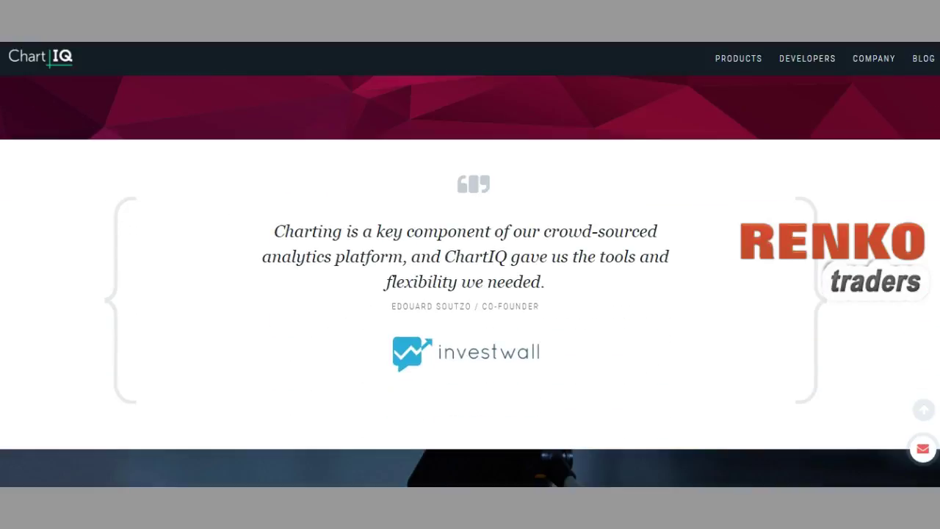
pyautogui.scroll(4, 470, 279)
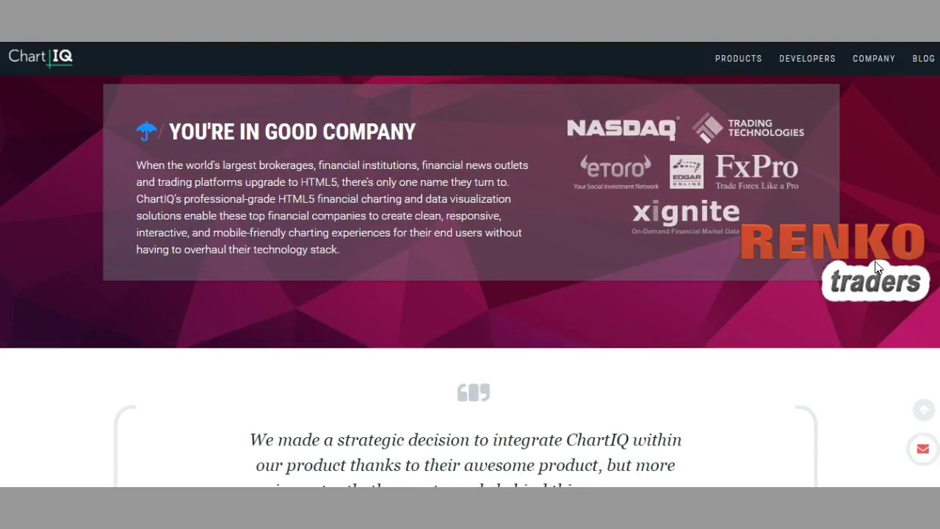
pyautogui.scroll(-6, 471, 279)
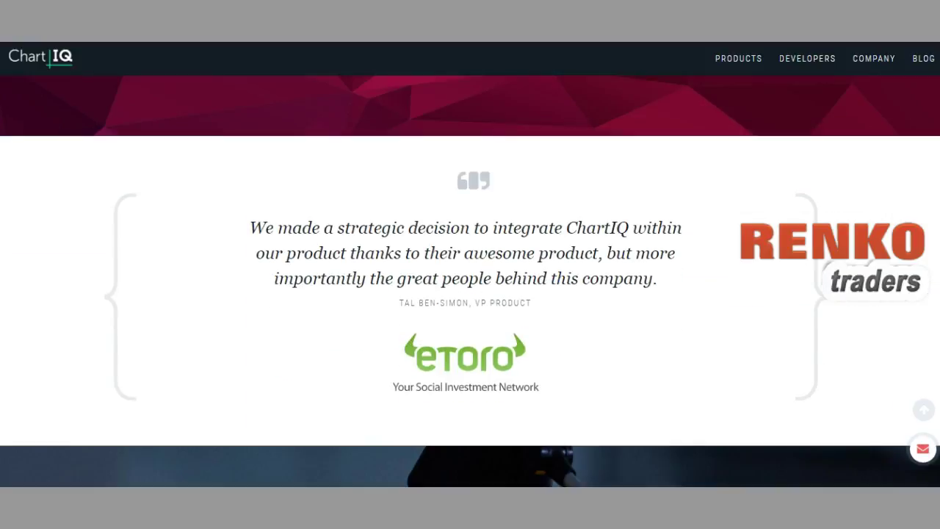
pyautogui.scroll(-8, 470, 279)
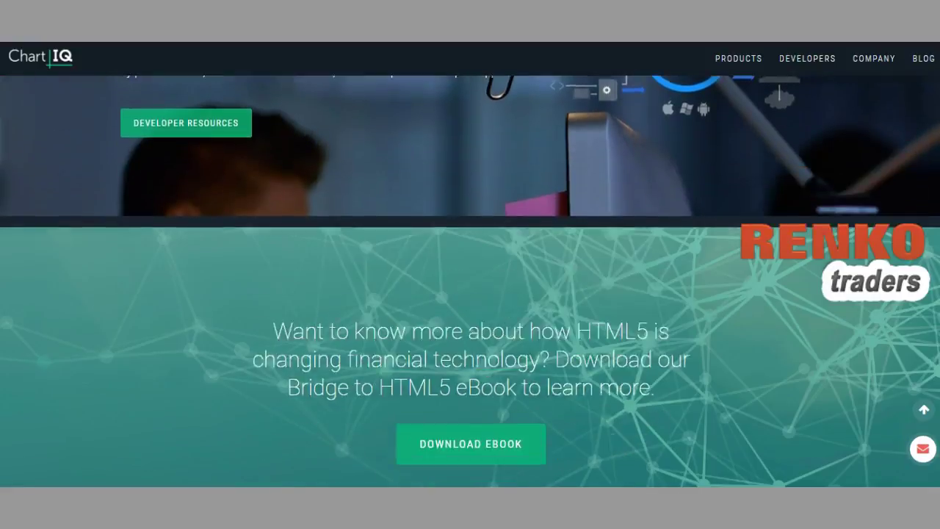
pyautogui.scroll(-1, 470, 279)
pyautogui.scroll(2, 470, 279)
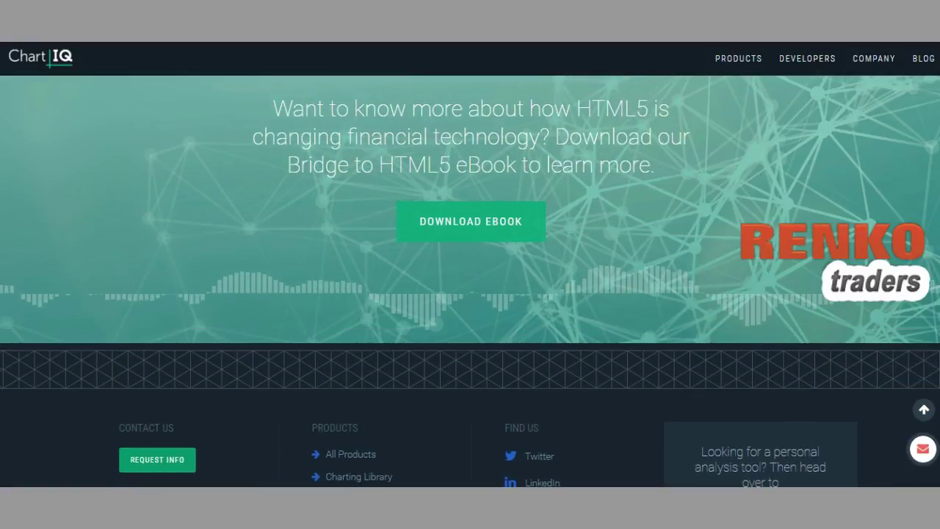
pyautogui.scroll(-2, 470, 279)
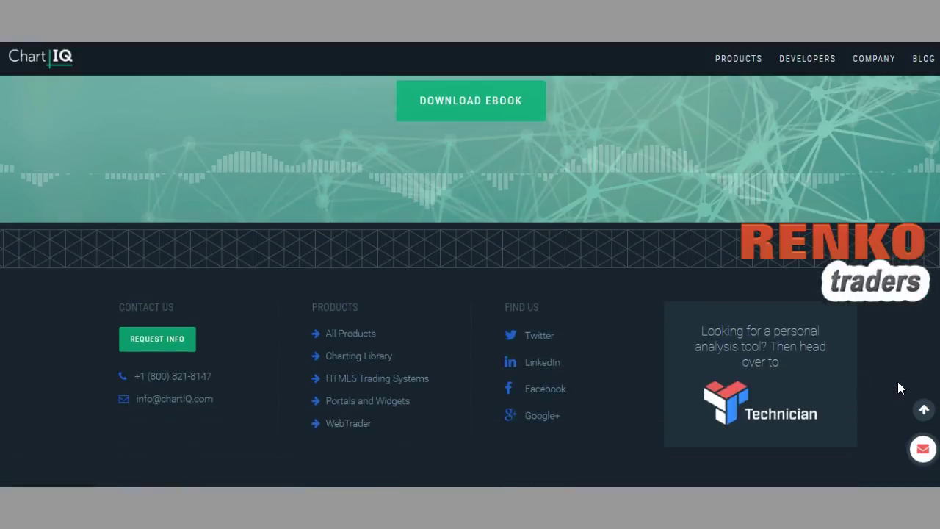
# Go from the ChartIQ footer to the Technician site and launch its web app.
pyautogui.click(769, 344)
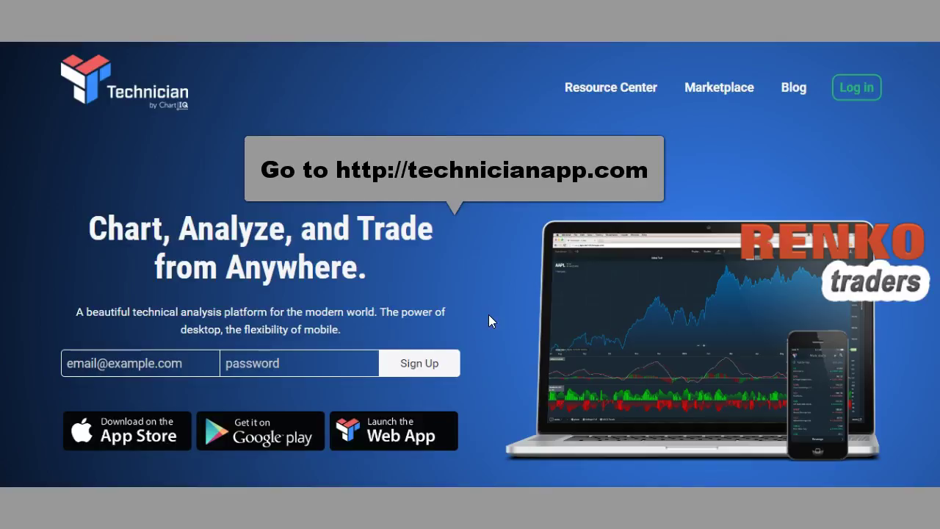
pyautogui.click(235, 356)
pyautogui.click(204, 360)
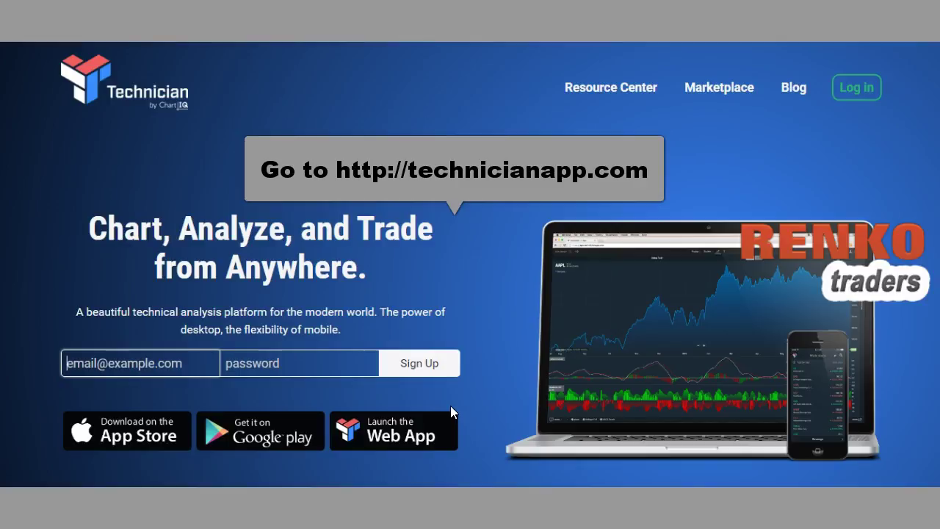
pyautogui.click(416, 437)
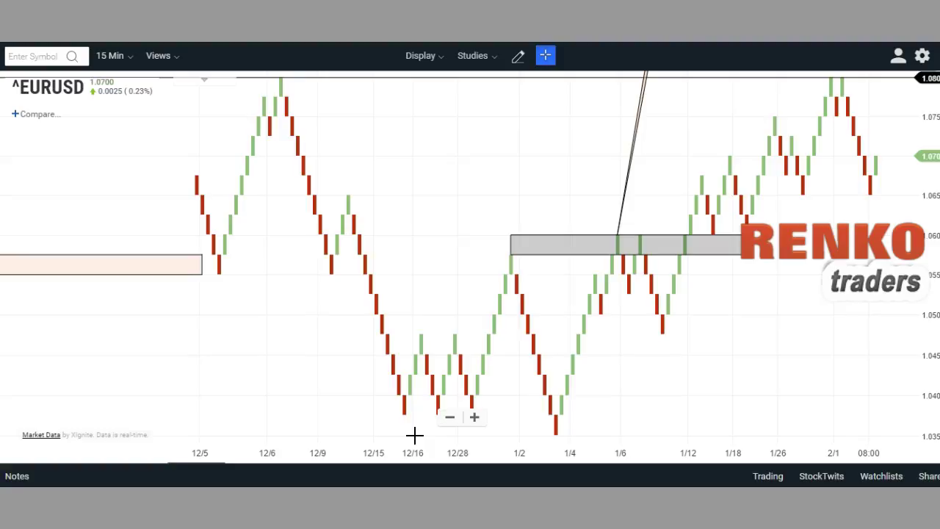
# Switch the EURUSD chart style to Candle.
pyautogui.click(440, 61)
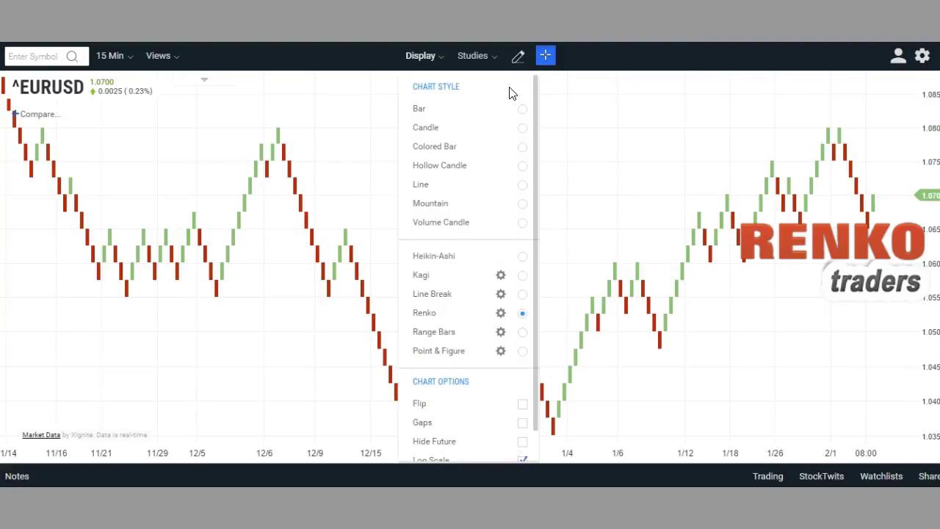
pyautogui.click(524, 132)
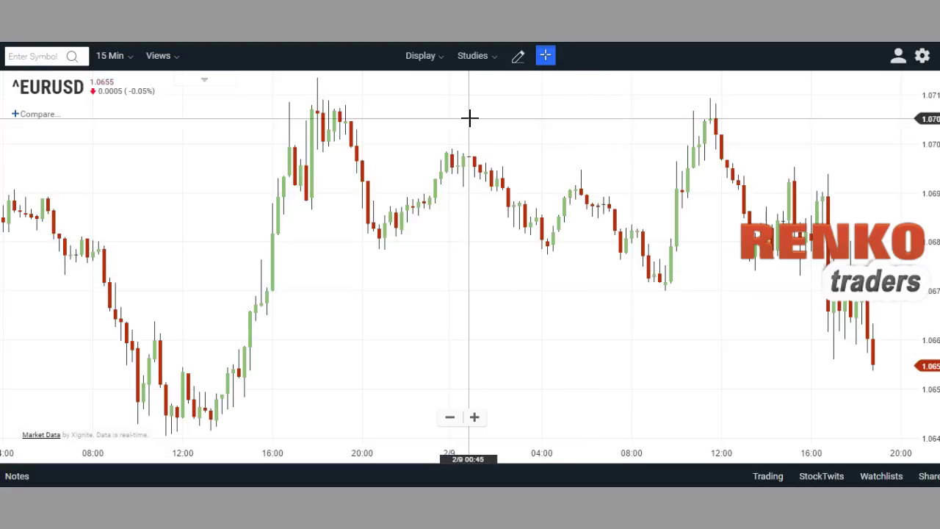
# Set the EURUSD chart style to Renko.
pyautogui.click(436, 61)
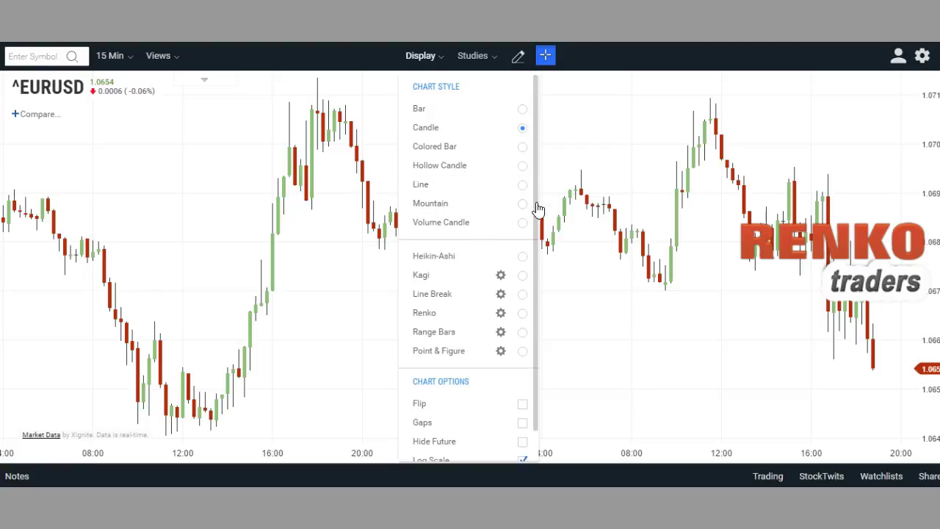
pyautogui.moveTo(539, 212); pyautogui.dragTo(542, 242)
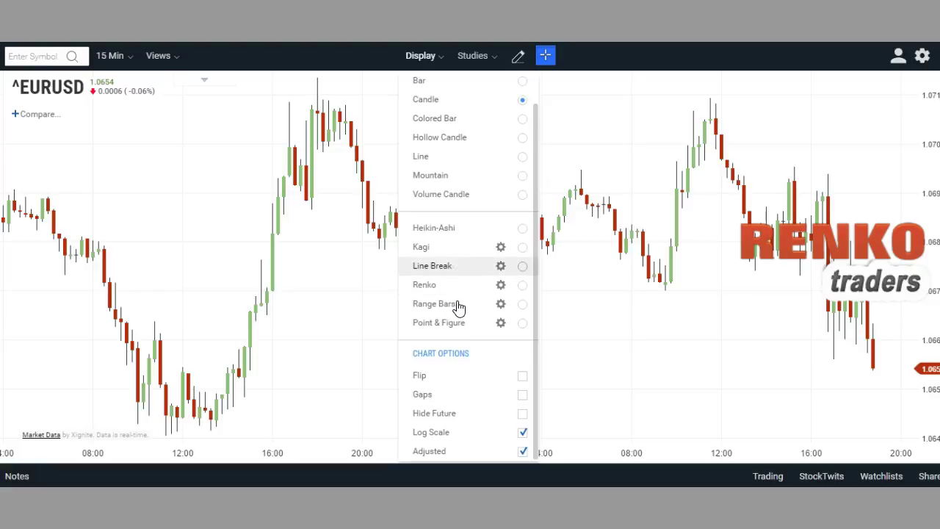
pyautogui.click(523, 293)
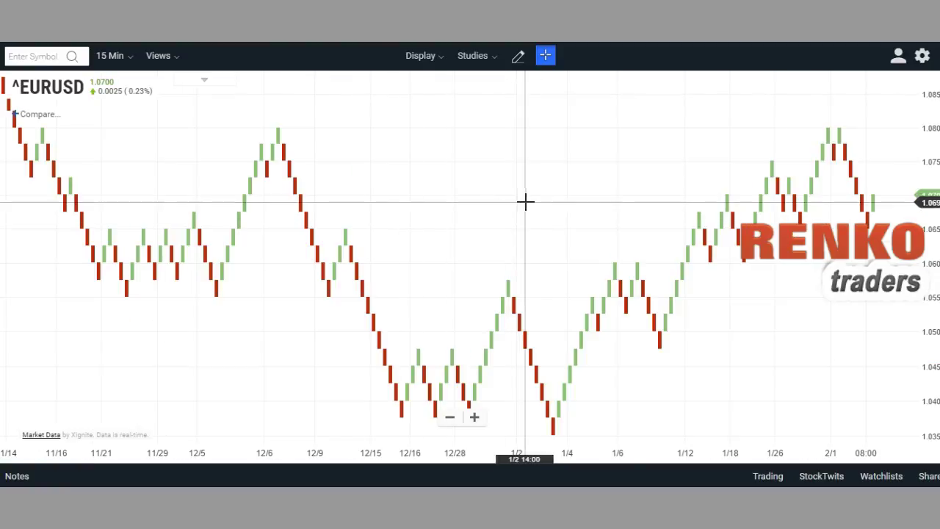
# Clear the Renko range value, let the program auto-select the range, and close the range settings.
pyautogui.click(437, 65)
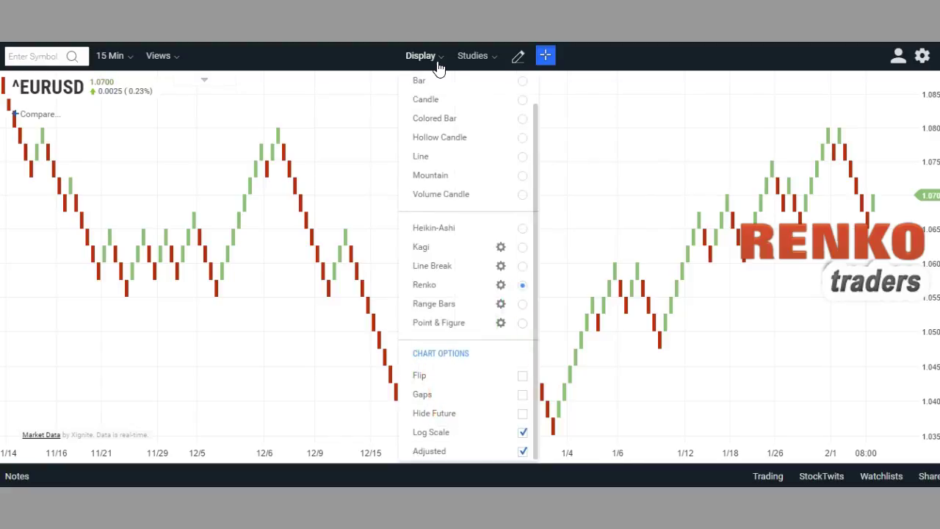
pyautogui.click(500, 285)
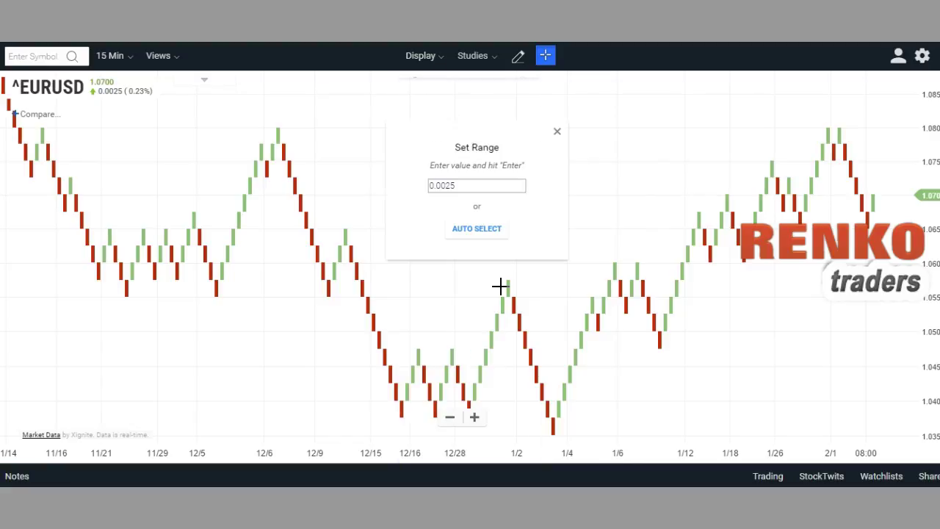
pyautogui.click(469, 189)
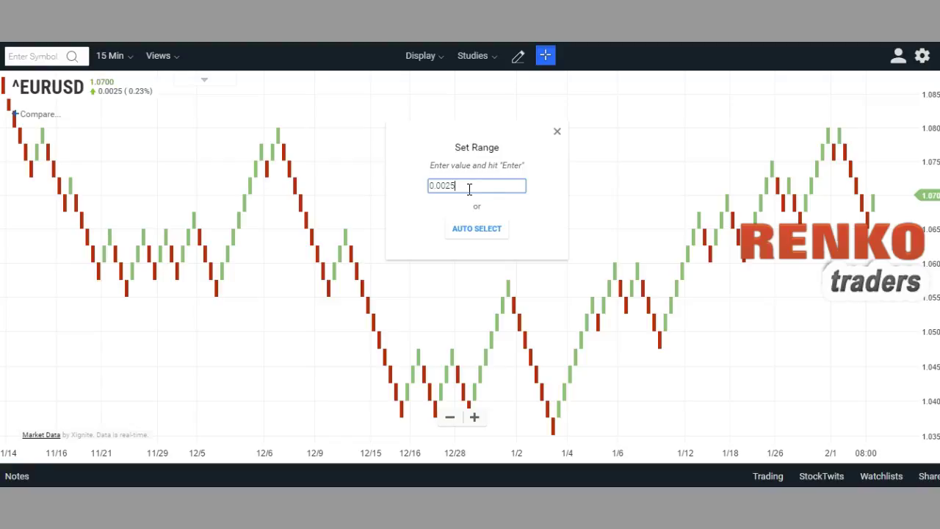
pyautogui.press('BackSpace')
pyautogui.press('BackSpace')
pyautogui.press('BackSpace')
pyautogui.press('BackSpace')
pyautogui.press('BackSpace')
pyautogui.press('BackSpace')
pyautogui.click(479, 230)
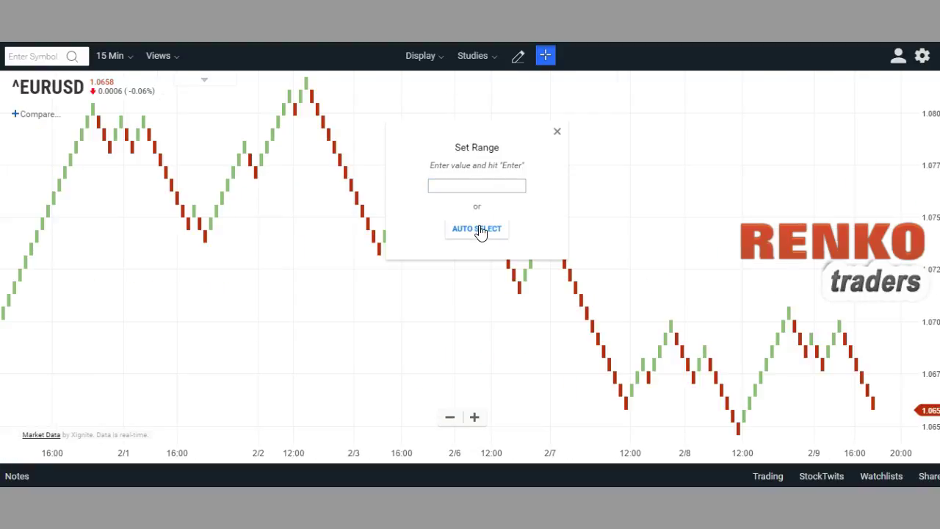
pyautogui.click(557, 132)
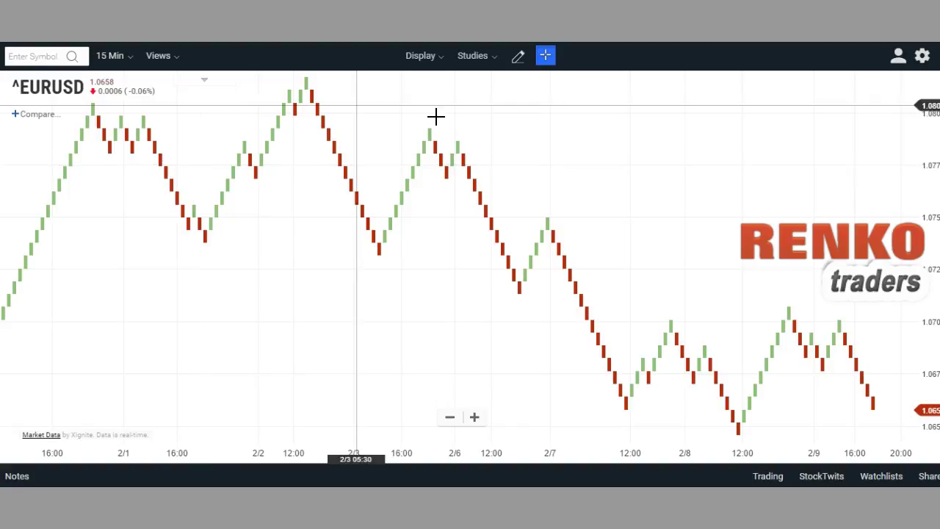
# Set the Renko range to 0.0030 and close the range settings.
pyautogui.click(440, 59)
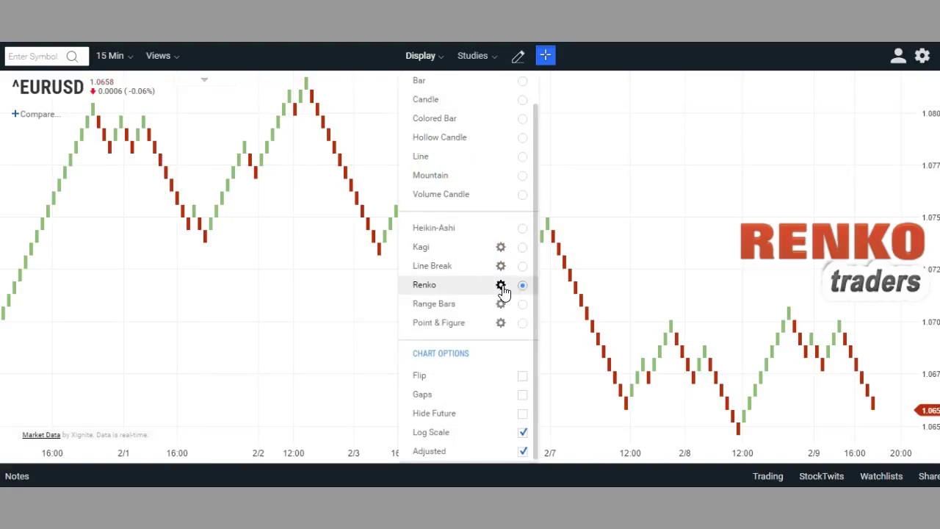
pyautogui.click(500, 285)
pyautogui.click(464, 186)
pyautogui.write('0.003')
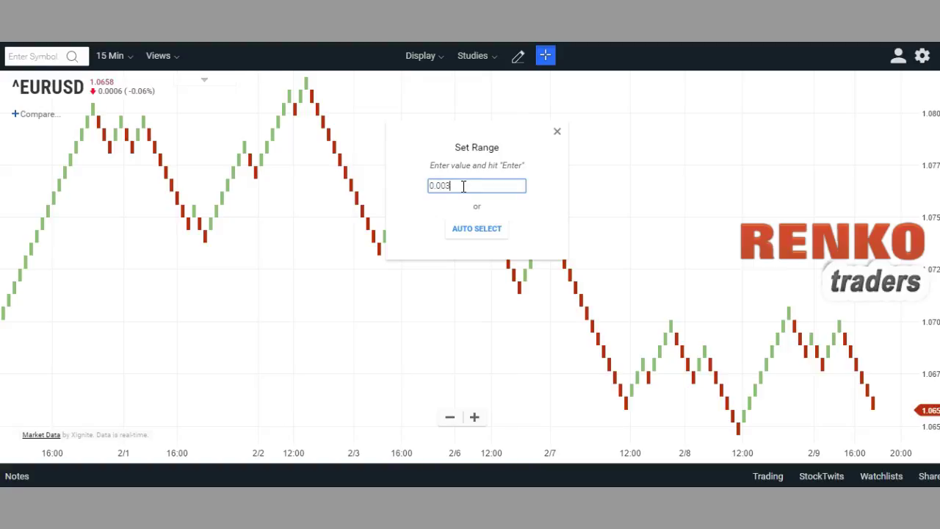
pyautogui.write('0')
pyautogui.press('Return')
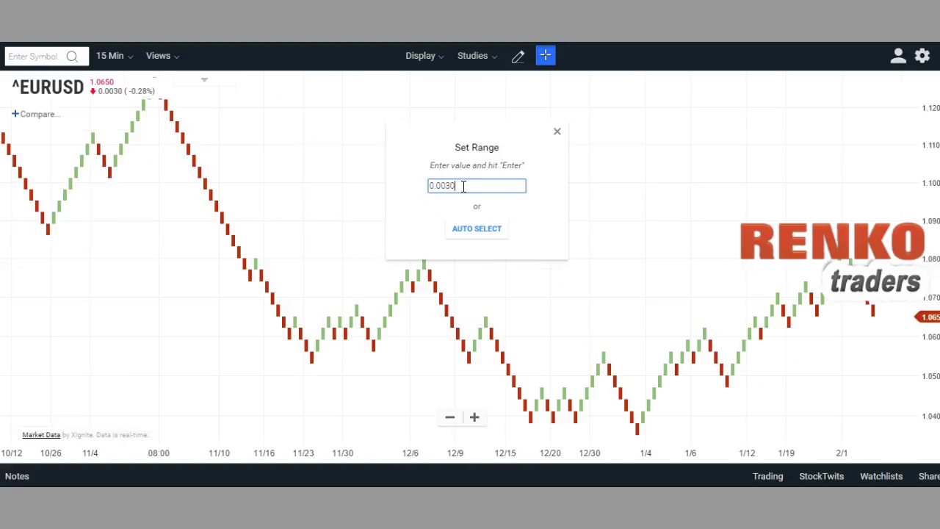
pyautogui.click(557, 131)
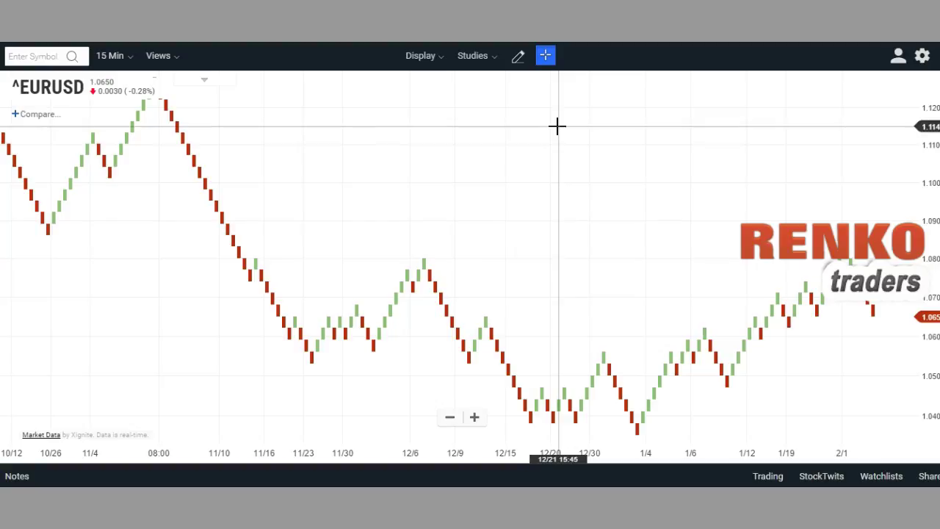
# Switch the chart interval to 3 Min and return it to 15 Min.
pyautogui.click(130, 65)
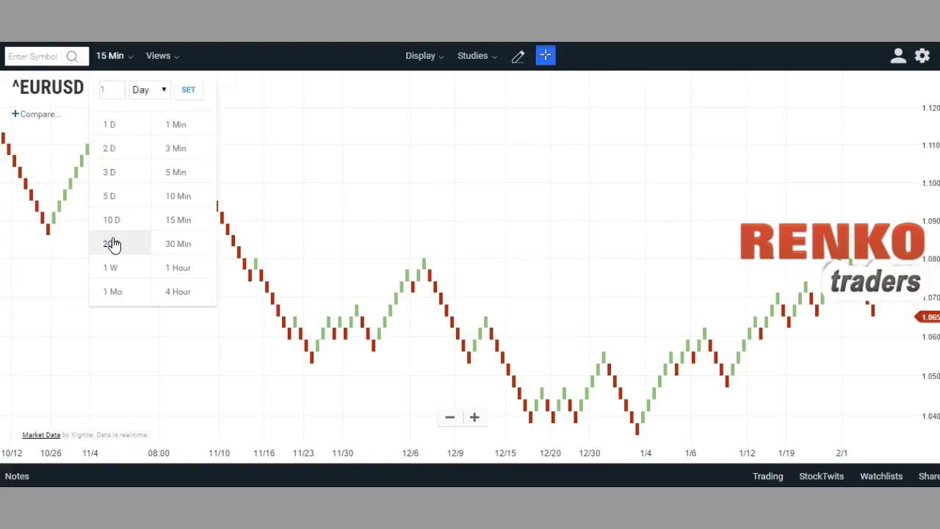
pyautogui.click(177, 149)
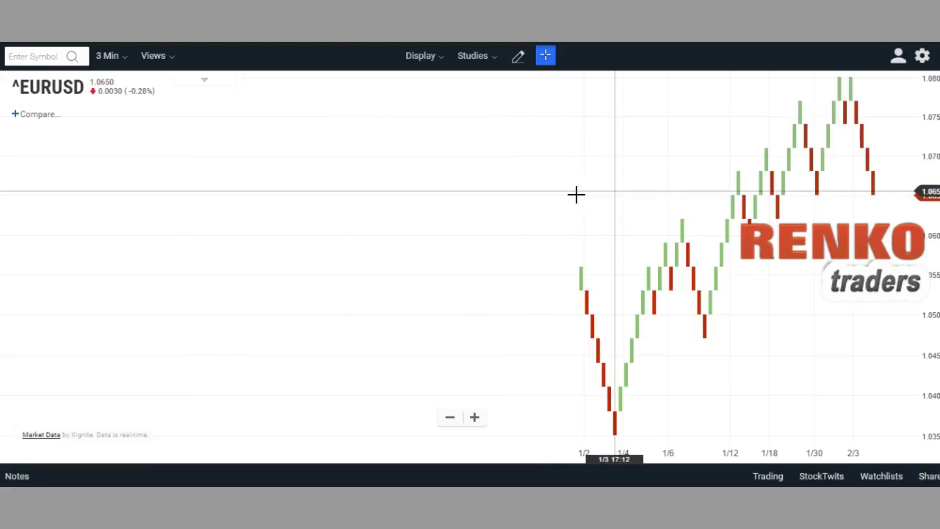
pyautogui.click(125, 62)
pyautogui.click(179, 218)
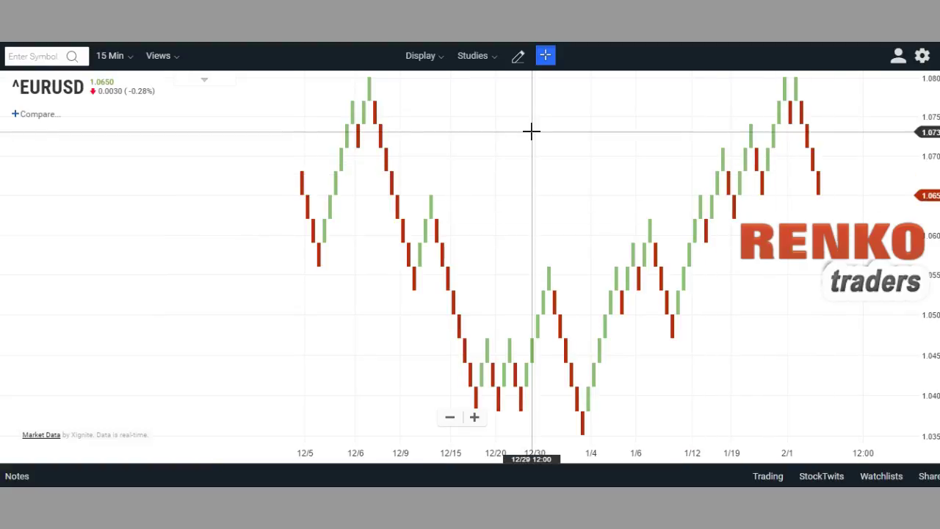
# Add the Supertrend study to the EURUSD Renko chart.
pyautogui.click(495, 66)
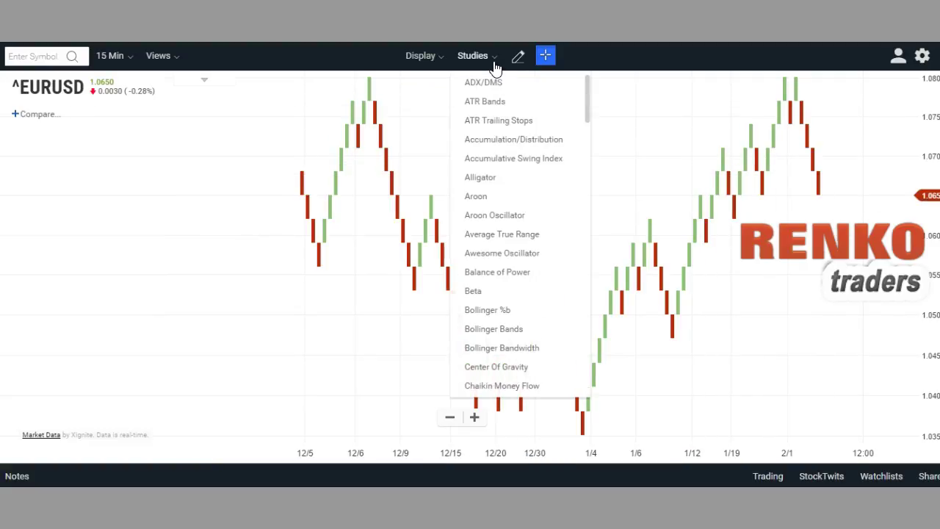
pyautogui.moveTo(588, 103); pyautogui.dragTo(593, 250)
pyautogui.moveTo(591, 248); pyautogui.dragTo(594, 313)
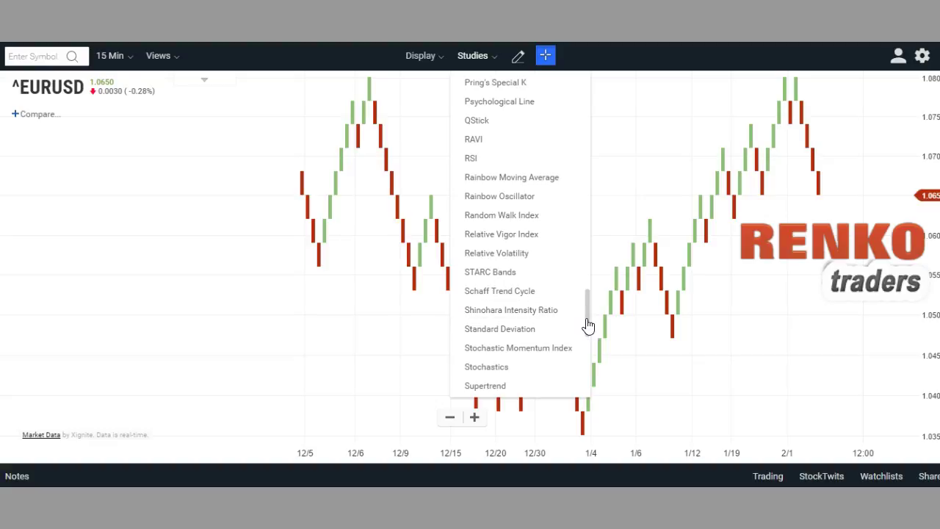
pyautogui.moveTo(592, 325); pyautogui.dragTo(590, 331)
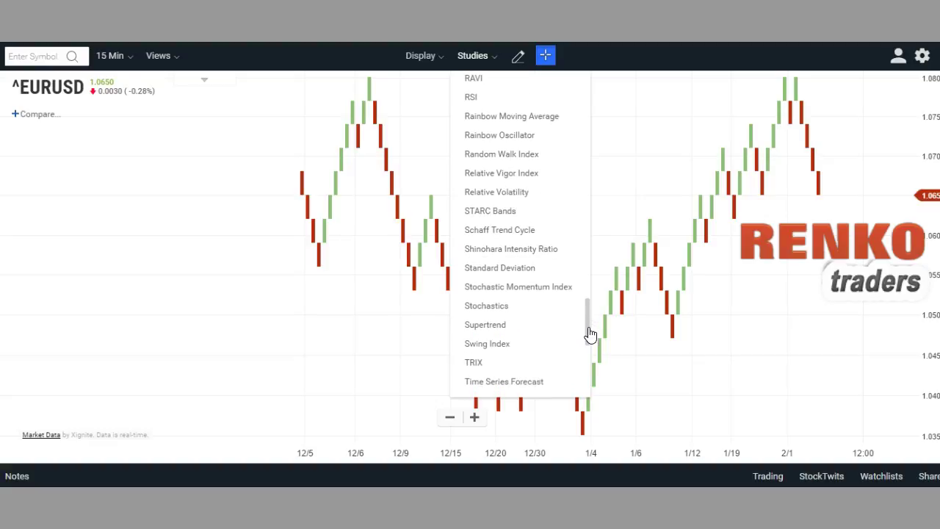
pyautogui.click(519, 330)
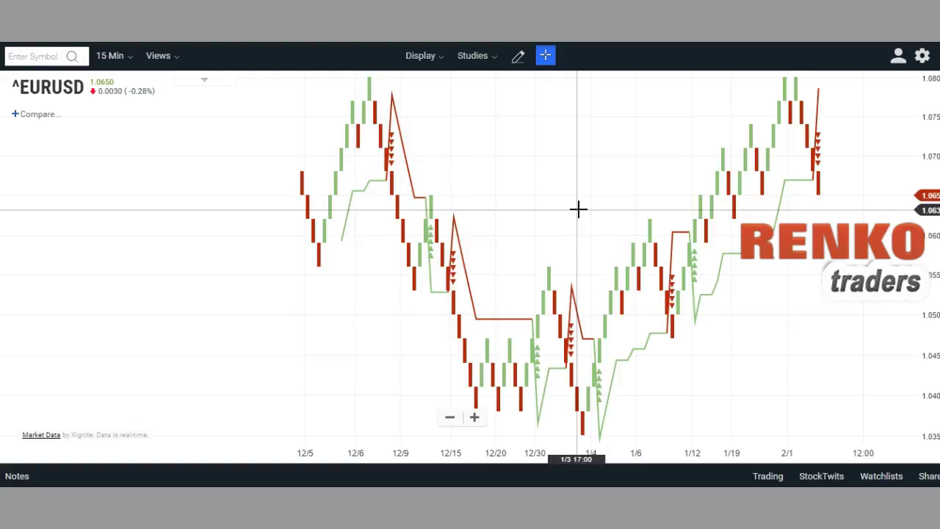
pyautogui.click(474, 418)
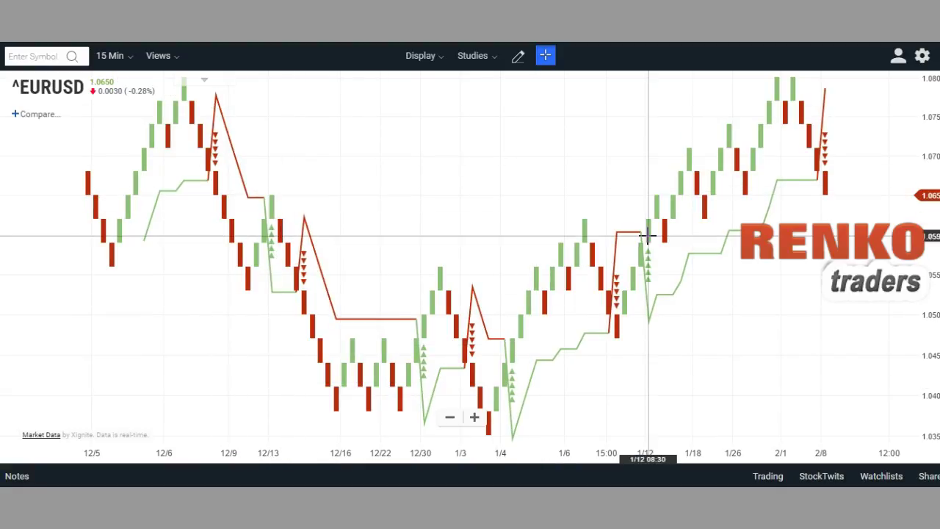
# Set the Renko range to 0.0015 and close the range settings.
pyautogui.moveTo(327, 204); pyautogui.dragTo(367, 203)
pyautogui.click(437, 63)
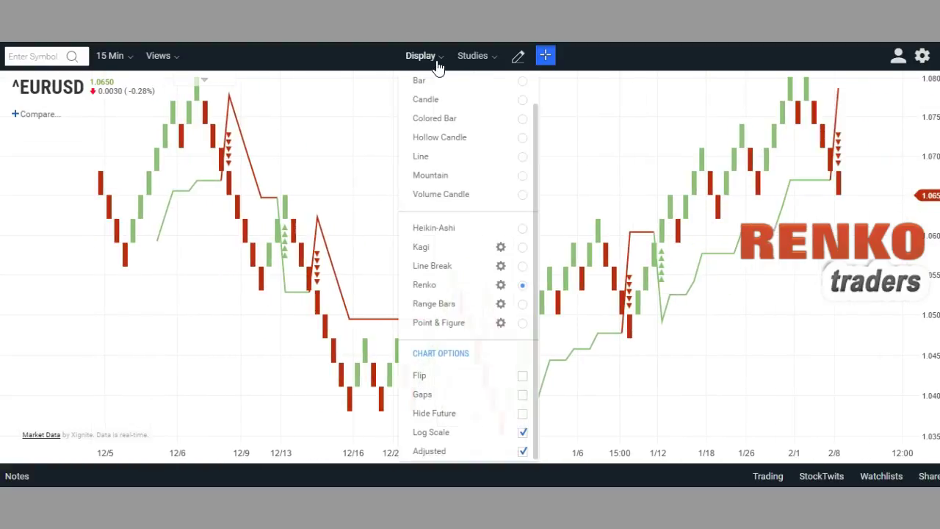
pyautogui.click(501, 285)
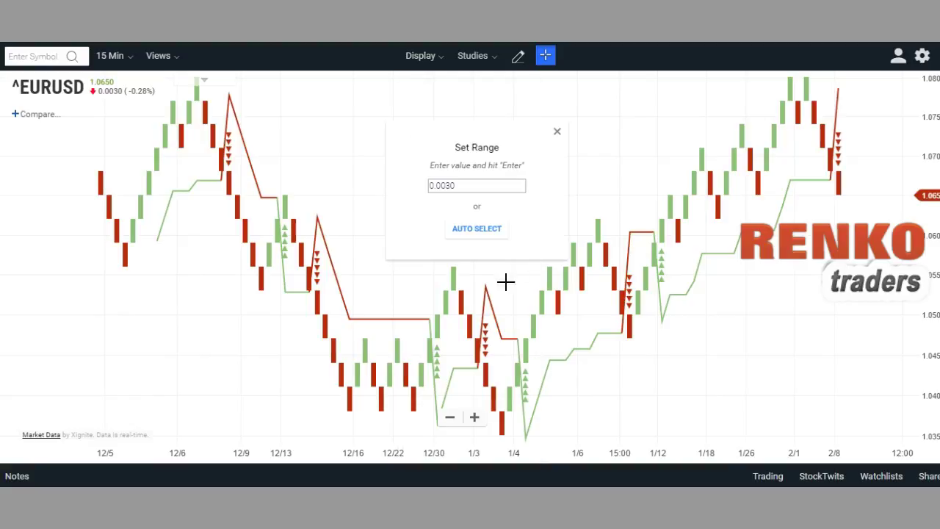
pyautogui.moveTo(449, 187); pyautogui.dragTo(494, 191)
pyautogui.press('Return')
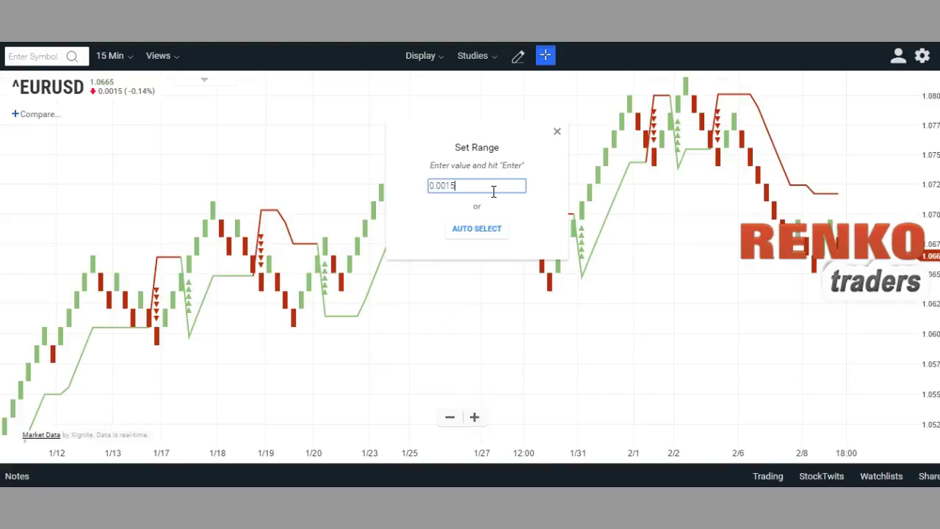
pyautogui.click(557, 133)
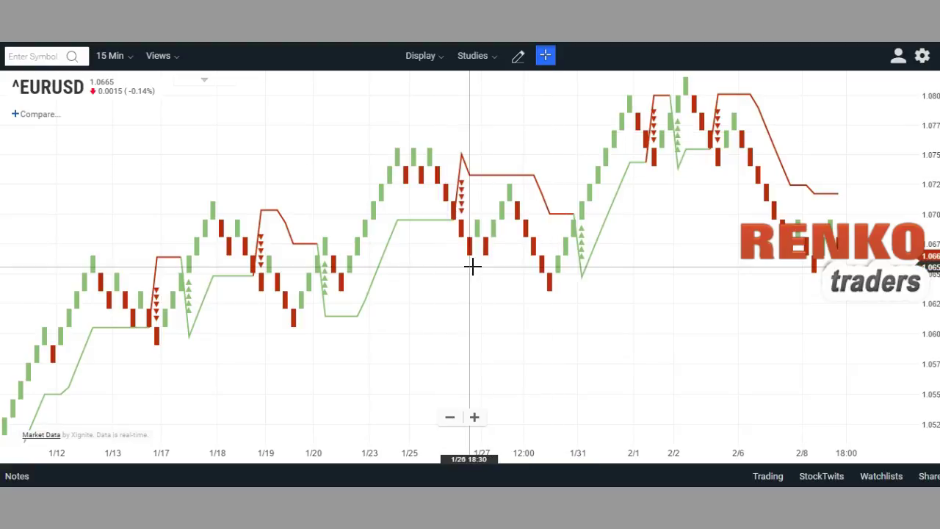
# Add a Moving Average study to the EURUSD Renko chart.
pyautogui.moveTo(474, 268); pyautogui.dragTo(525, 269)
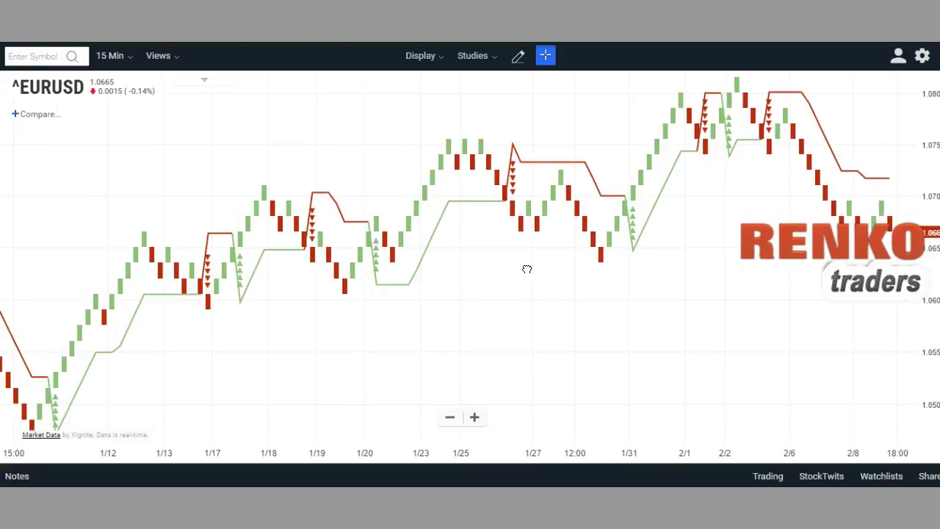
pyautogui.click(492, 59)
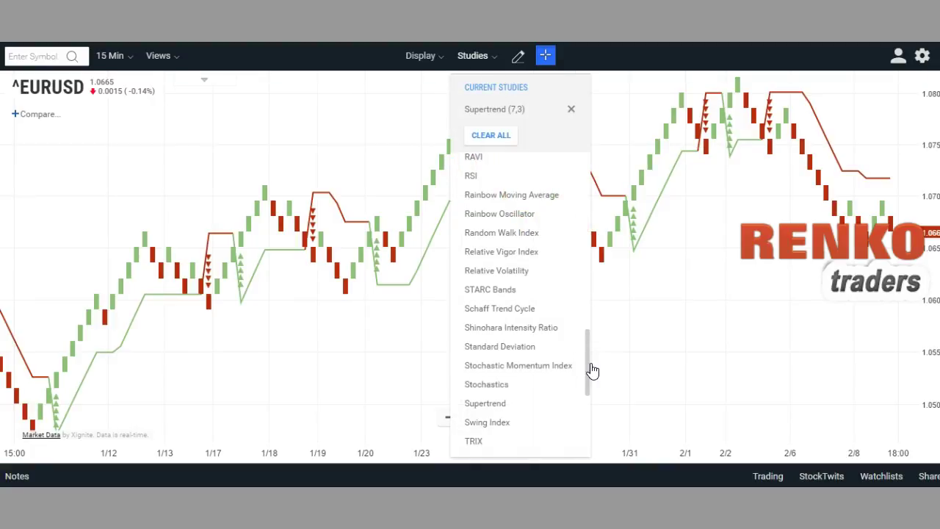
pyautogui.scroll(-5, 592, 367)
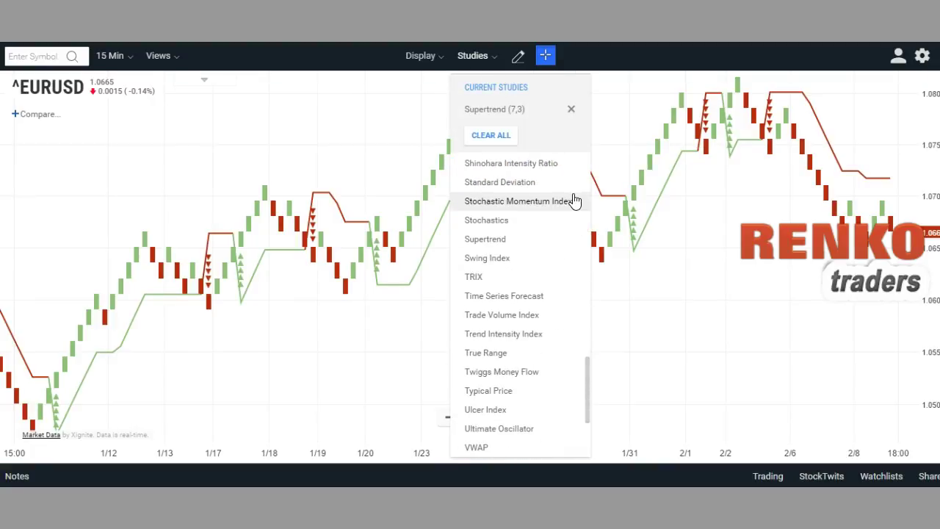
pyautogui.scroll(5, 584, 257)
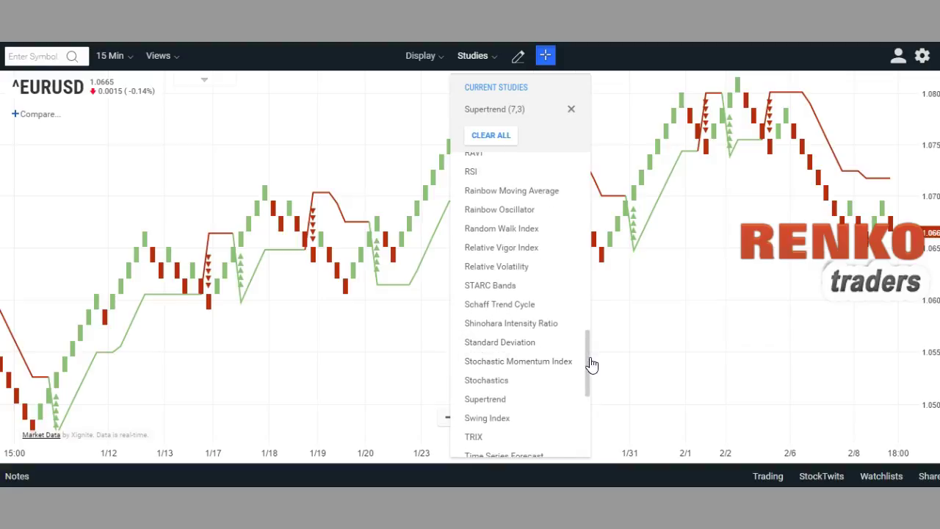
pyautogui.scroll(-2, 592, 365)
pyautogui.moveTo(589, 388); pyautogui.dragTo(591, 272)
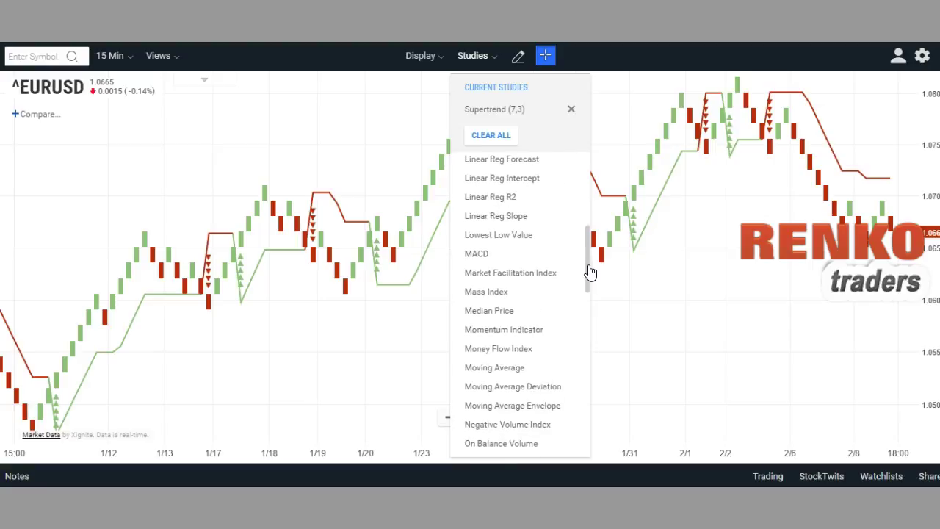
pyautogui.click(524, 368)
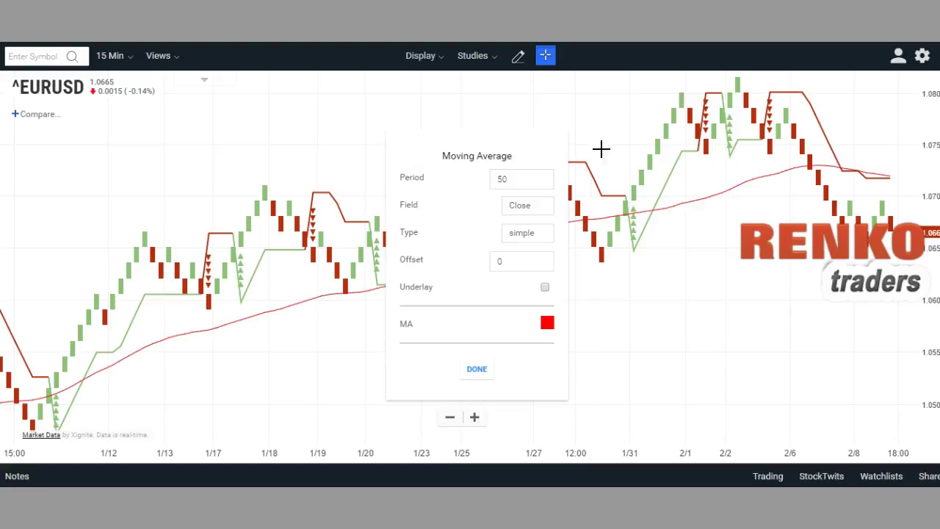
# Set the moving average type to Exponential and finish its settings.
pyautogui.click(547, 211)
pyautogui.click(546, 211)
pyautogui.click(543, 235)
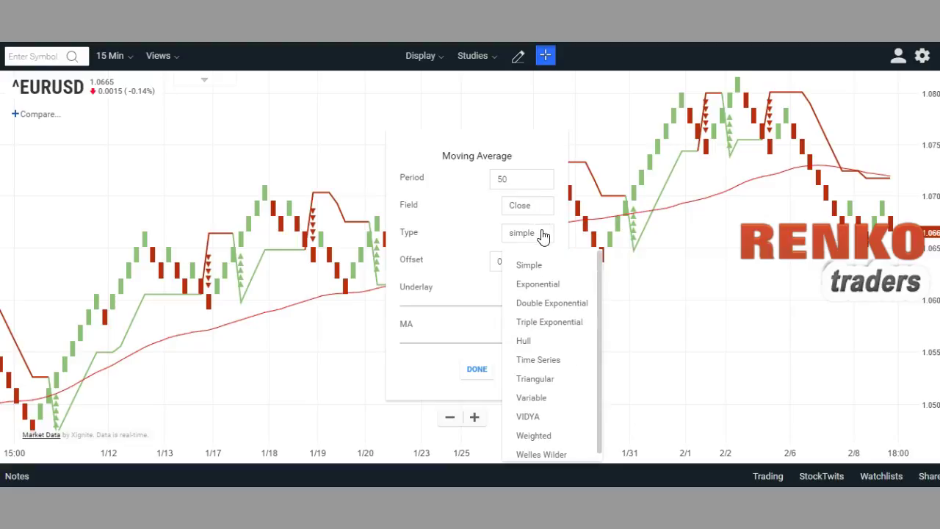
pyautogui.click(550, 284)
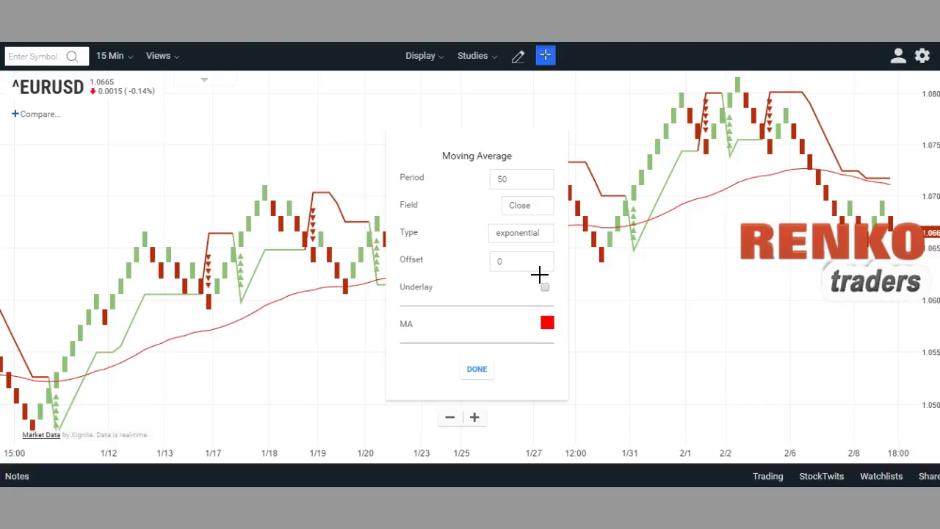
pyautogui.click(481, 370)
# Load symbol A in the chart, auto-select its Renko range, and close the range settings.
pyautogui.moveTo(283, 379); pyautogui.dragTo(455, 319)
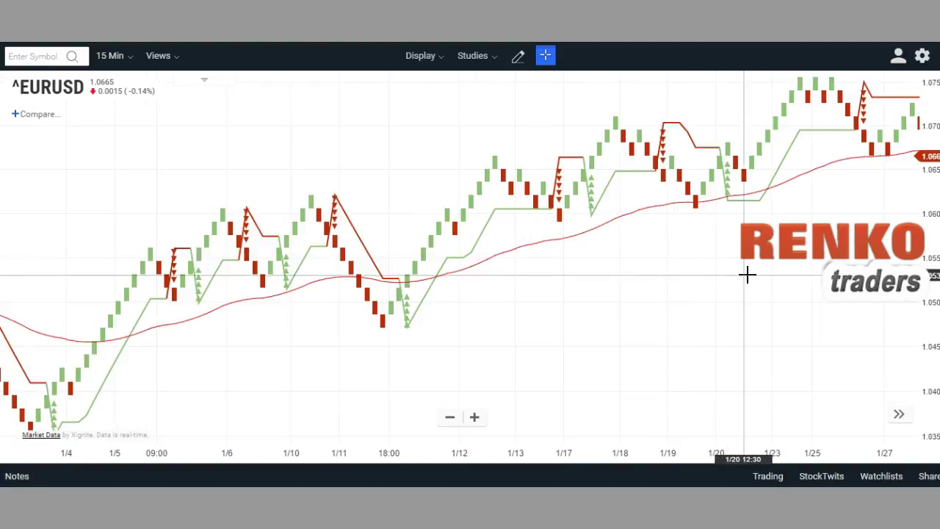
pyautogui.moveTo(644, 286); pyautogui.dragTo(420, 325)
pyautogui.moveTo(768, 253); pyautogui.dragTo(527, 308)
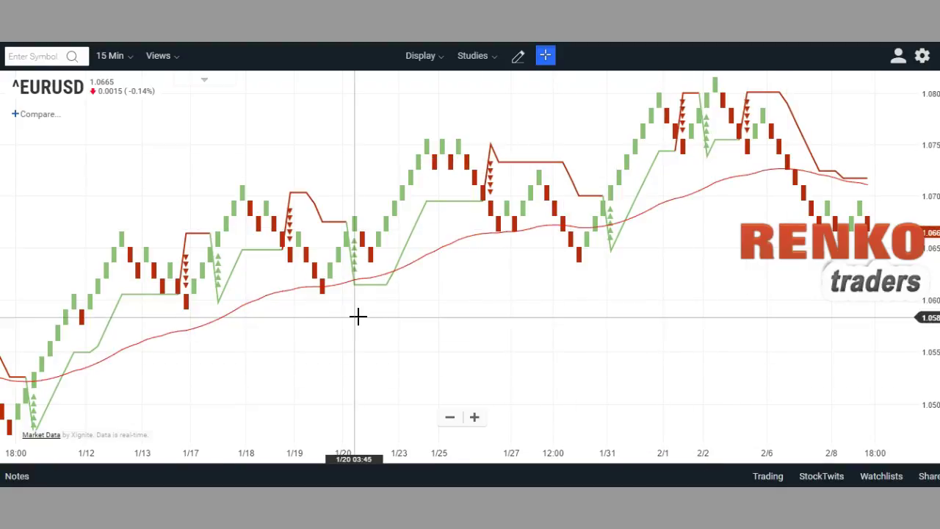
pyautogui.click(42, 59)
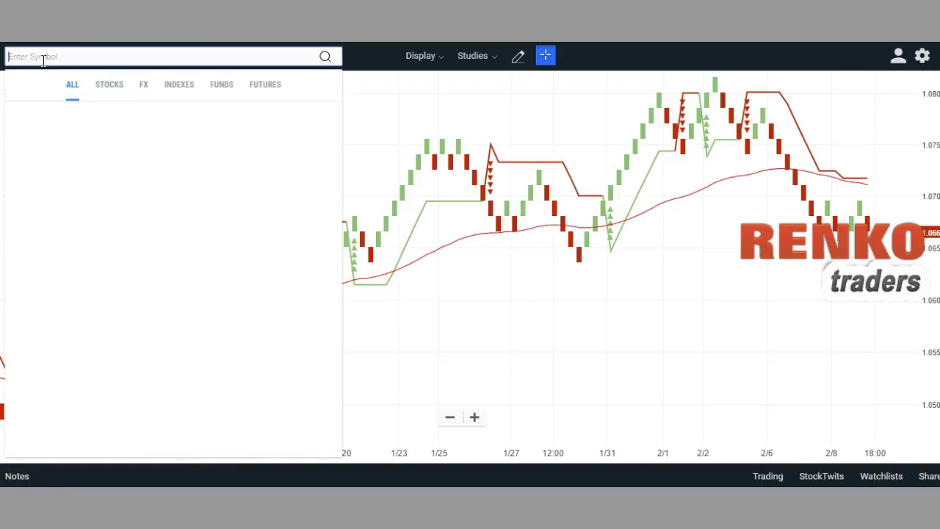
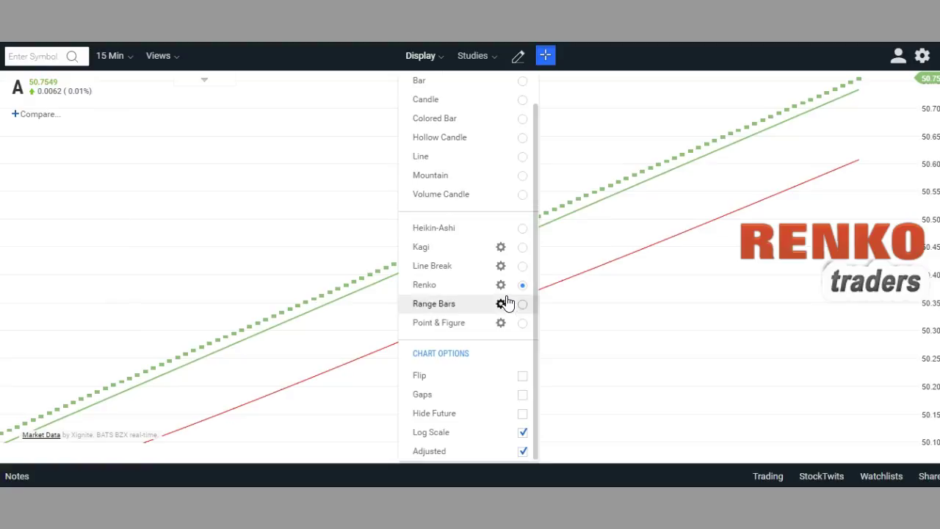
pyautogui.click(500, 285)
pyautogui.click(480, 231)
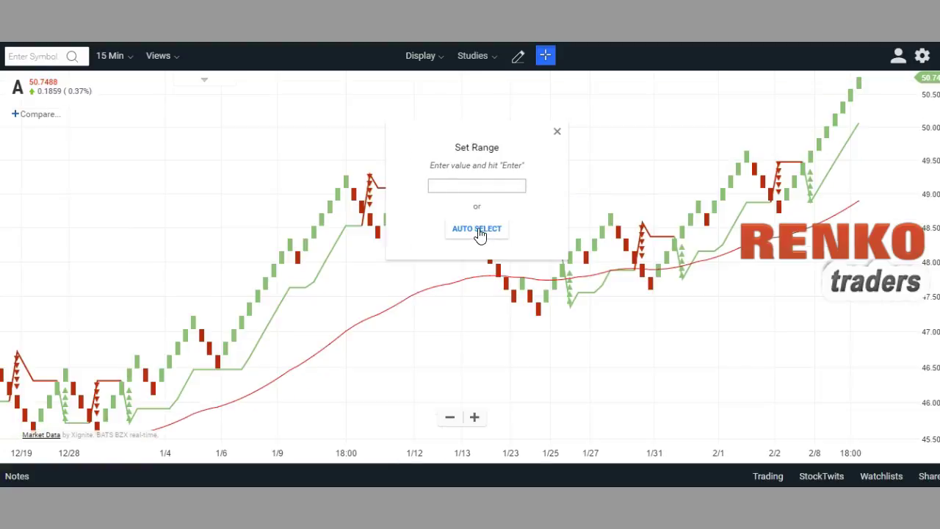
pyautogui.click(557, 133)
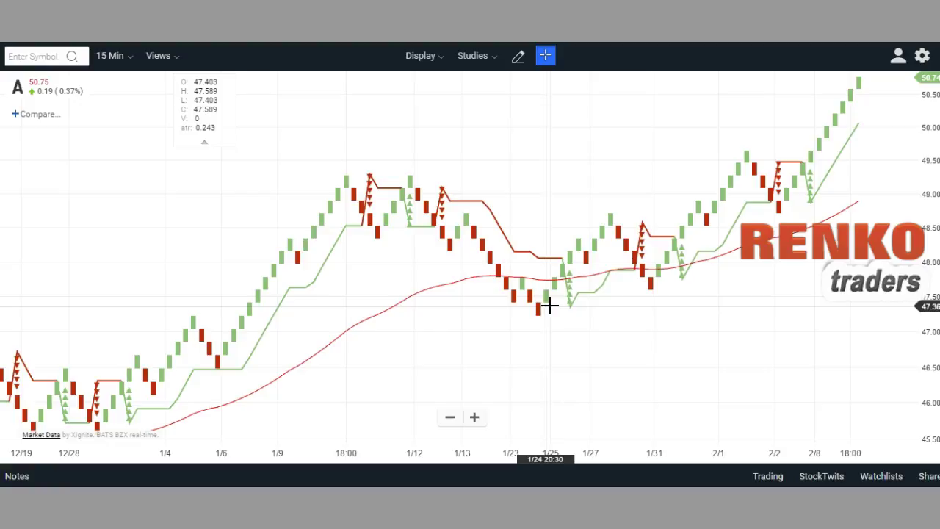
pyautogui.click(73, 56)
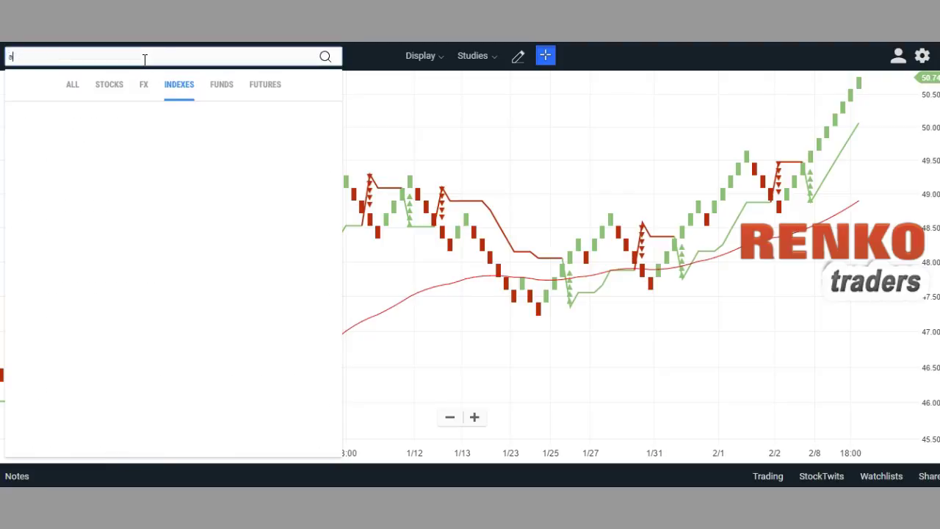
pyautogui.write('a')
pyautogui.press('Return')
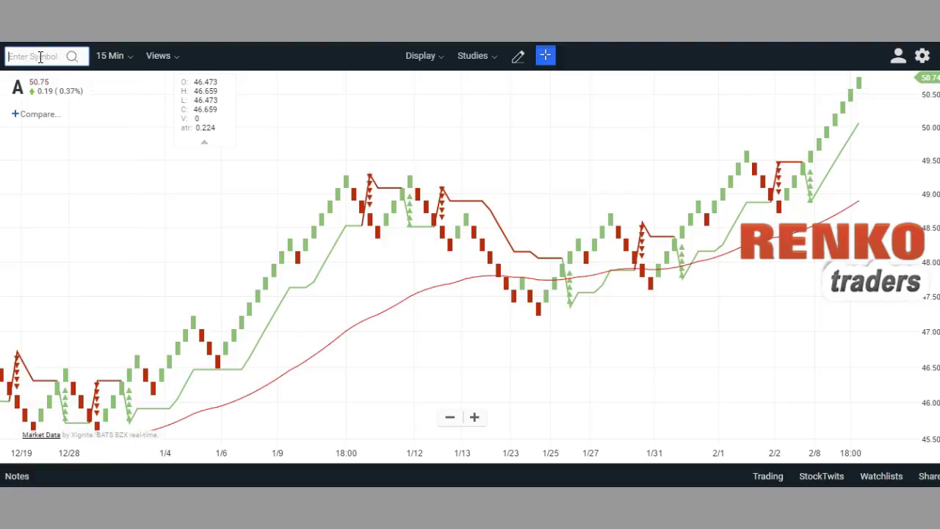
# Search the indexes for nifty, load NIFTY50.INDXNSE, and set the chart interval to 1 D.
pyautogui.click(73, 56)
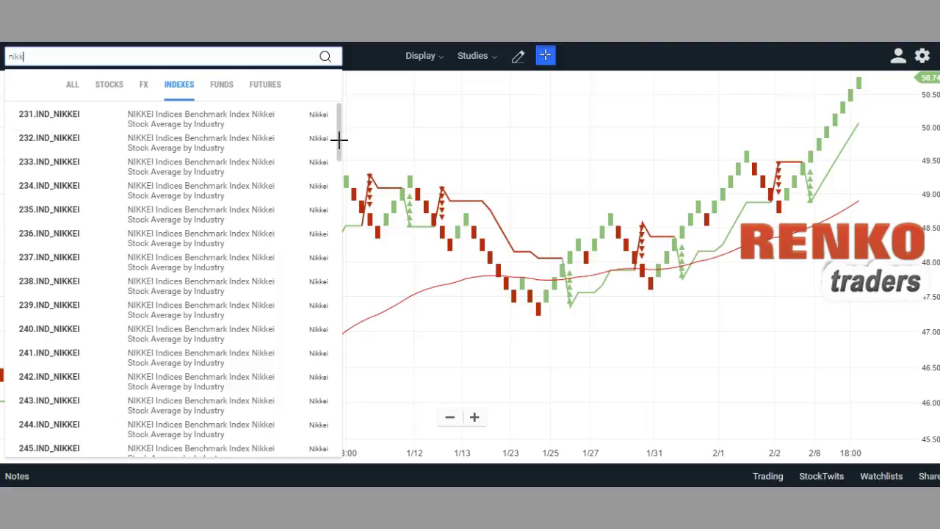
pyautogui.moveTo(340, 139); pyautogui.dragTo(339, 198)
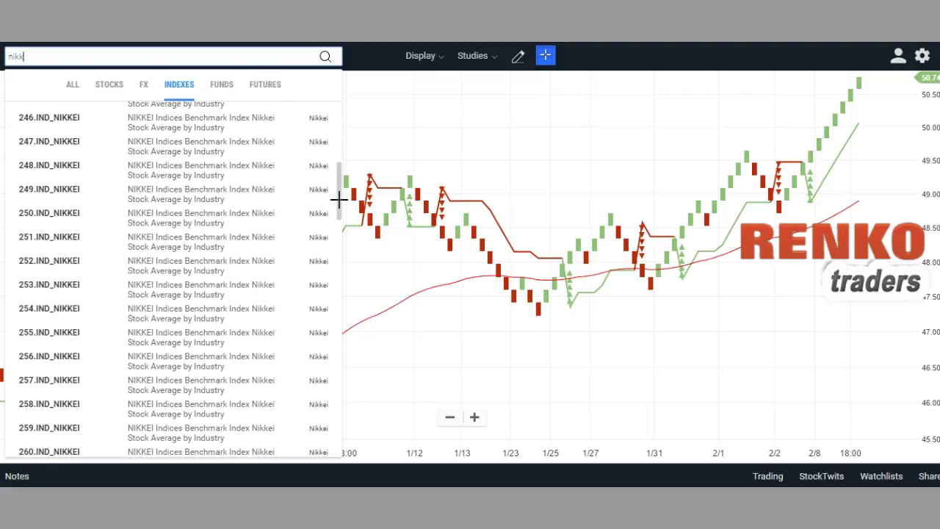
pyautogui.write('fty')
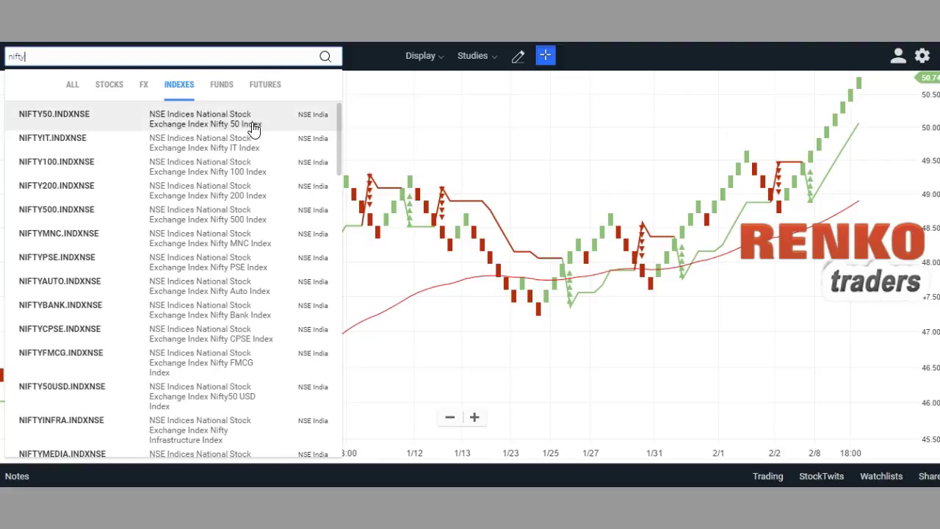
pyautogui.click(251, 128)
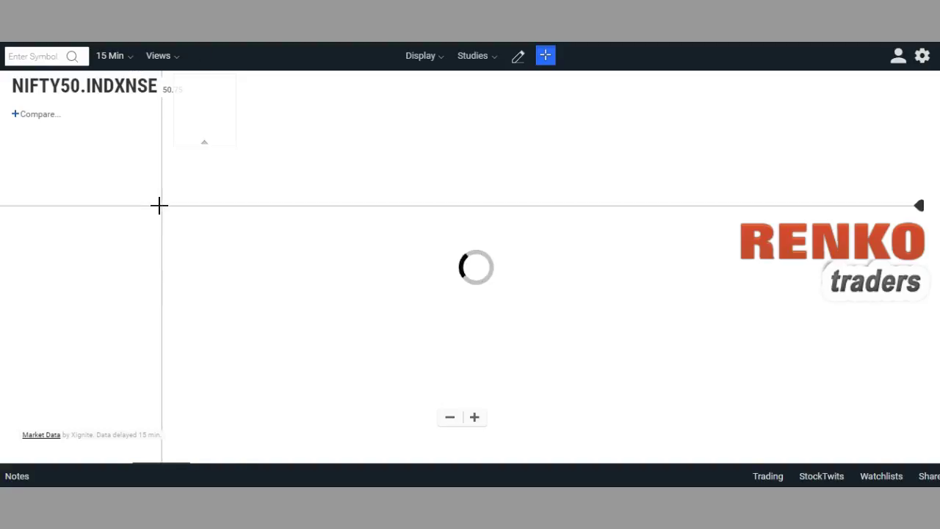
pyautogui.click(129, 65)
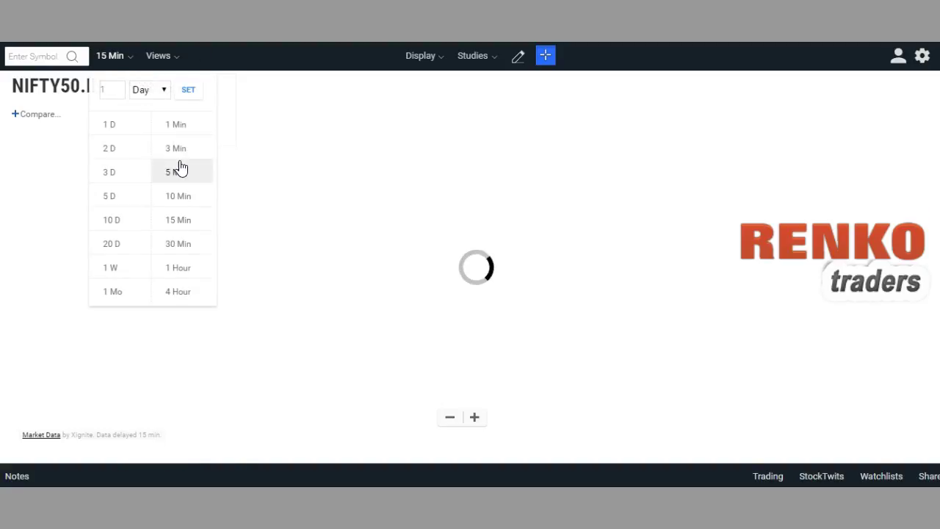
pyautogui.click(123, 130)
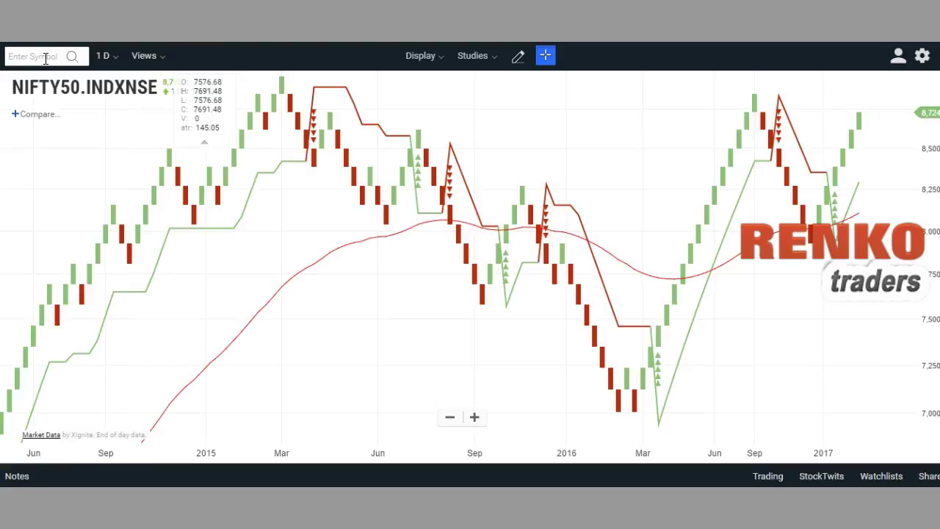
# Draw a Fibonacci retracement from the early 2016 low to the following 2016 high on the NIFTY50 chart.
pyautogui.click(450, 419)
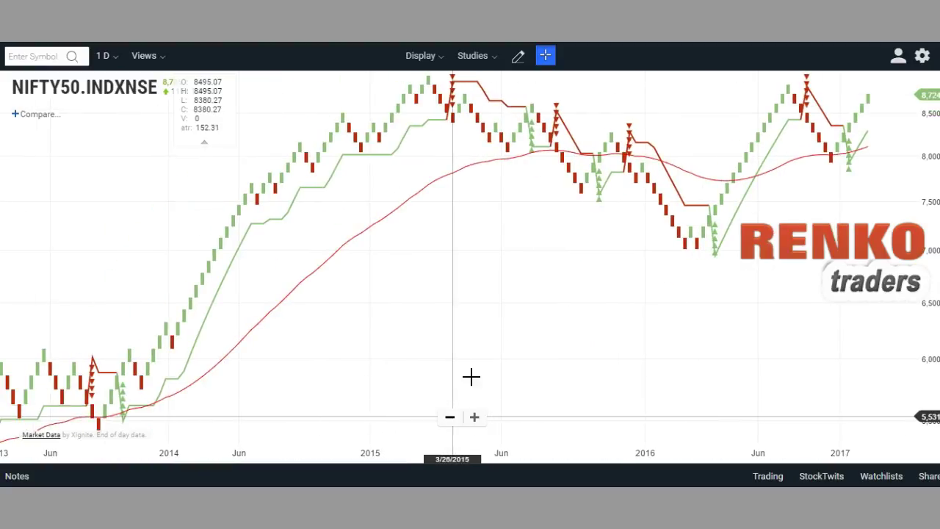
pyautogui.moveTo(595, 285); pyautogui.dragTo(457, 304)
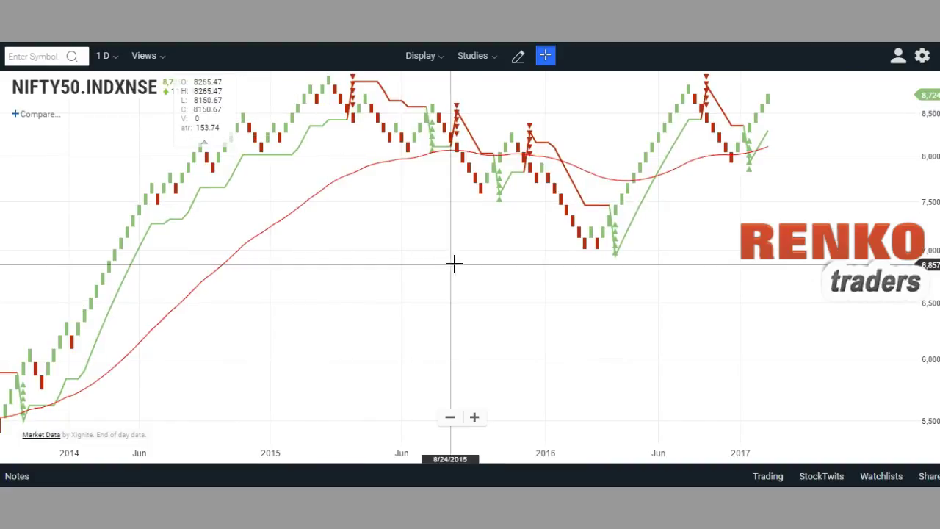
pyautogui.moveTo(445, 302); pyautogui.dragTo(465, 300)
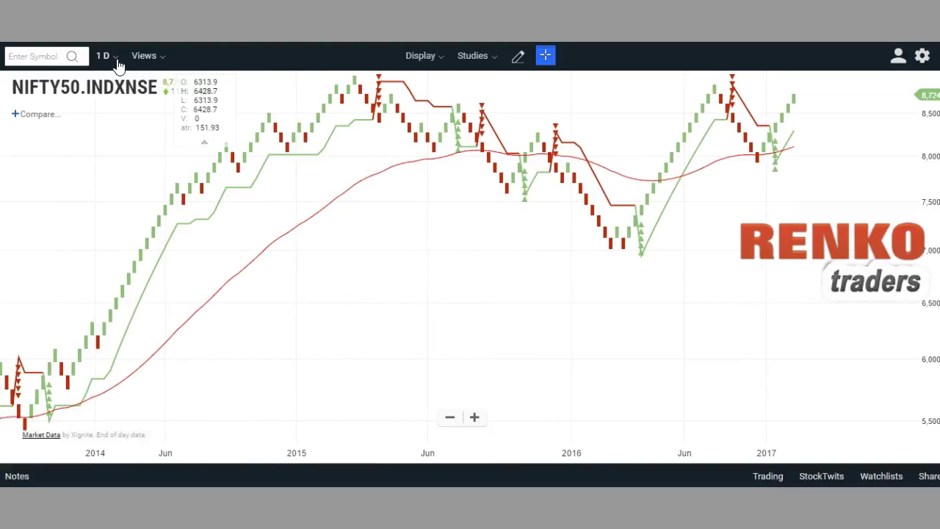
pyautogui.click(516, 59)
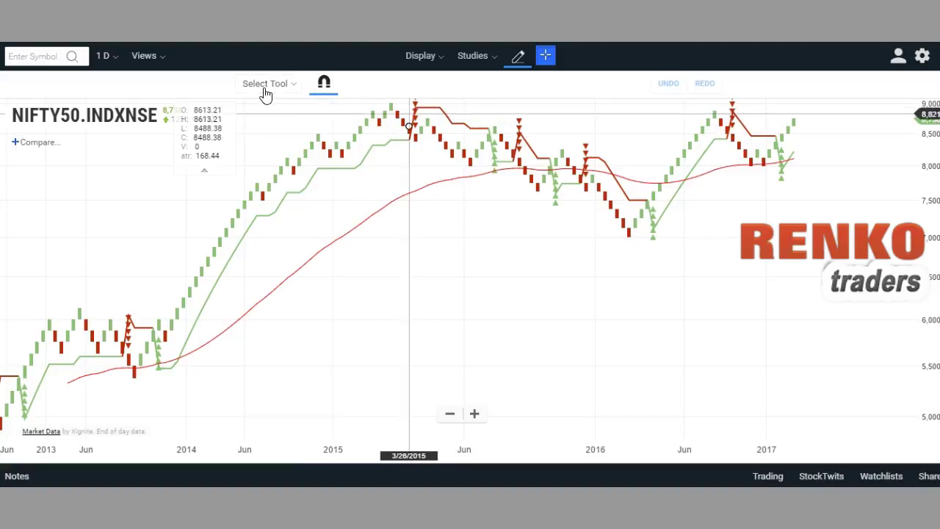
pyautogui.click(296, 90)
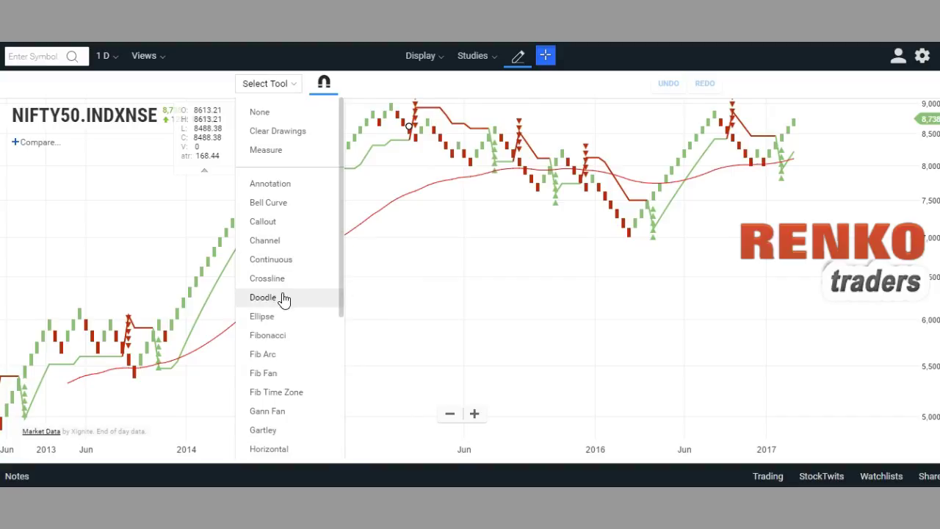
pyautogui.click(282, 338)
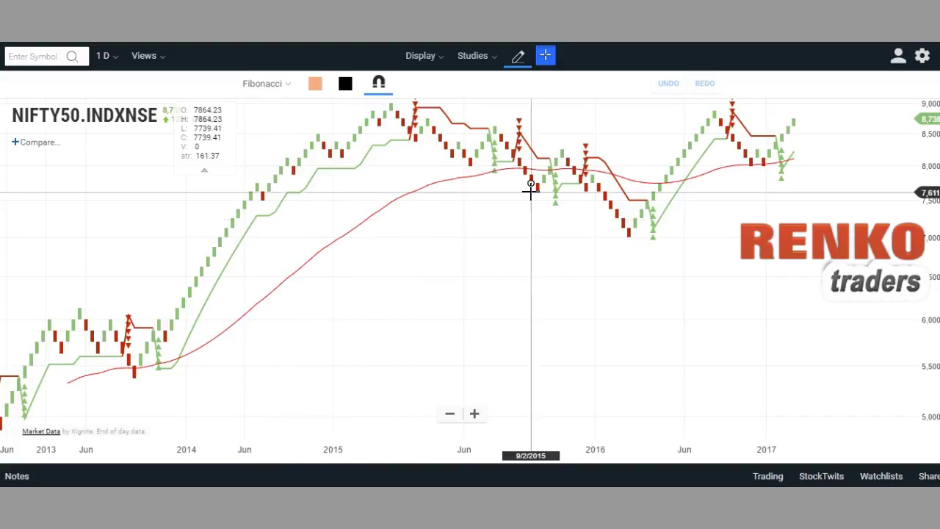
pyautogui.click(630, 237)
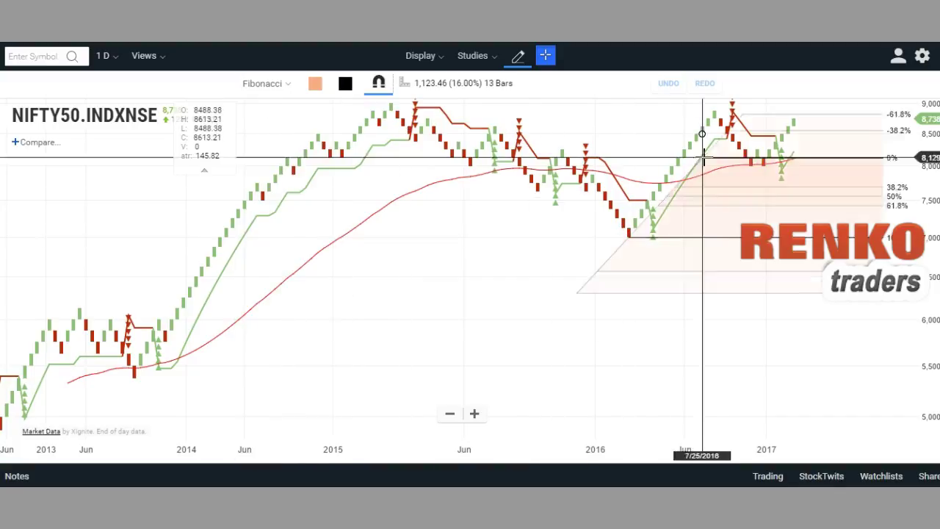
pyautogui.click(715, 111)
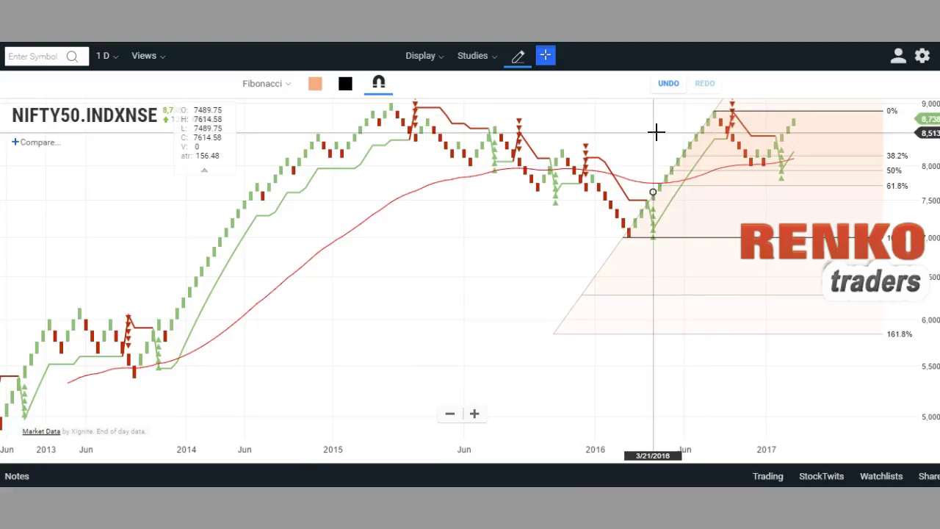
# Turn off the crosshair and delete the Fibonacci retracement from the NIFTY50 chart.
pyautogui.click(291, 88)
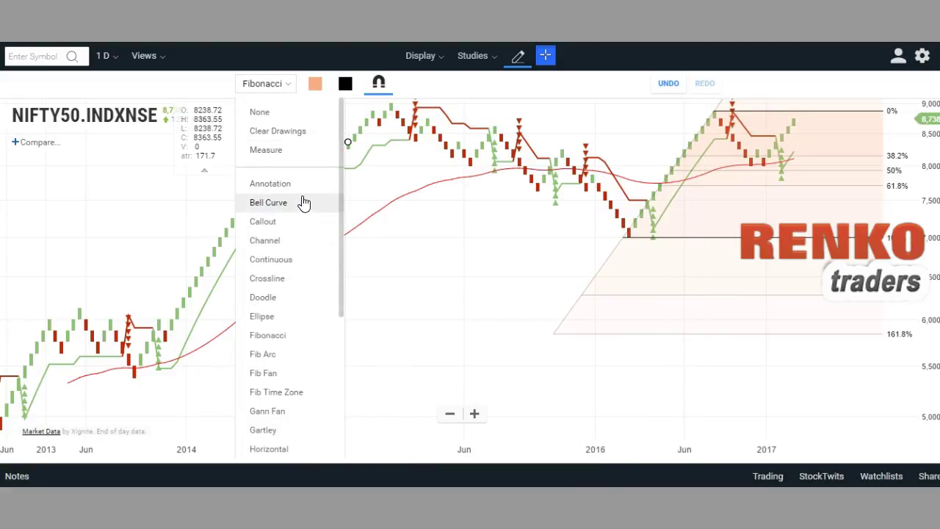
pyautogui.moveTo(342, 208); pyautogui.dragTo(346, 269)
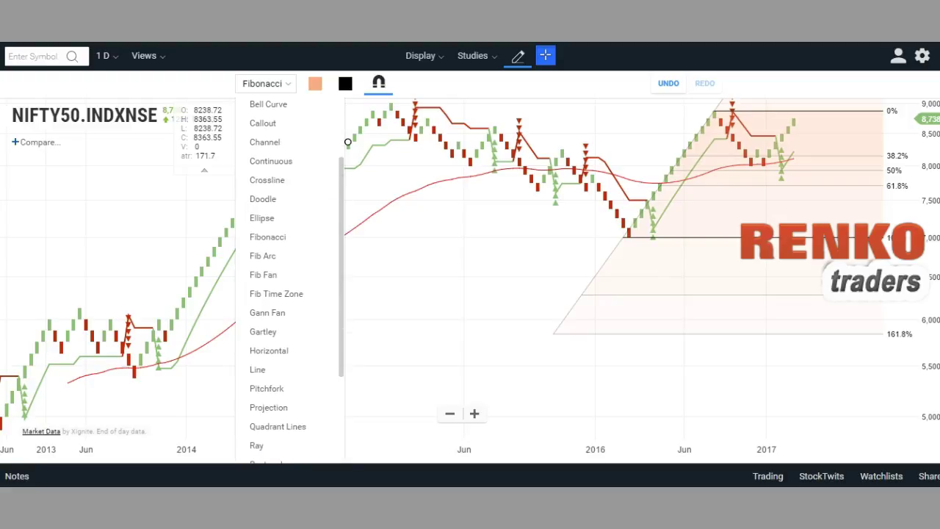
pyautogui.click(548, 60)
pyautogui.click(518, 57)
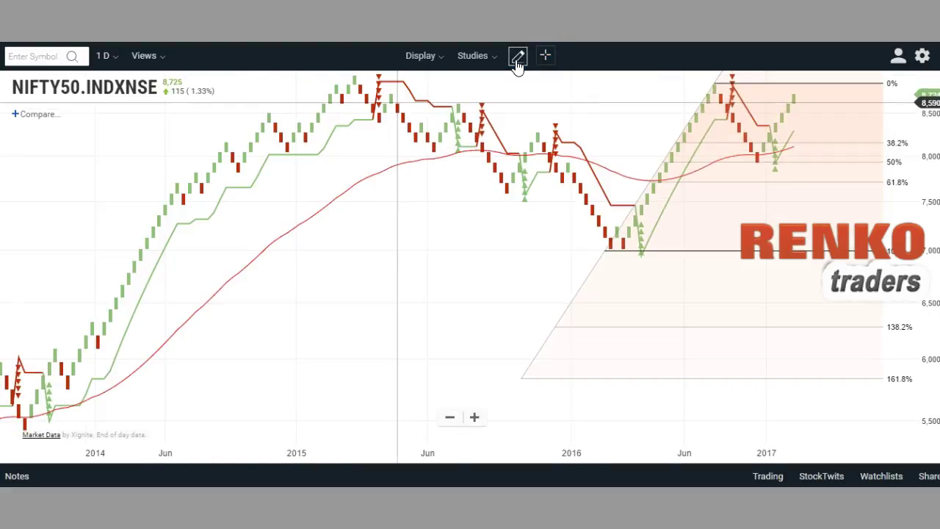
pyautogui.click(604, 250)
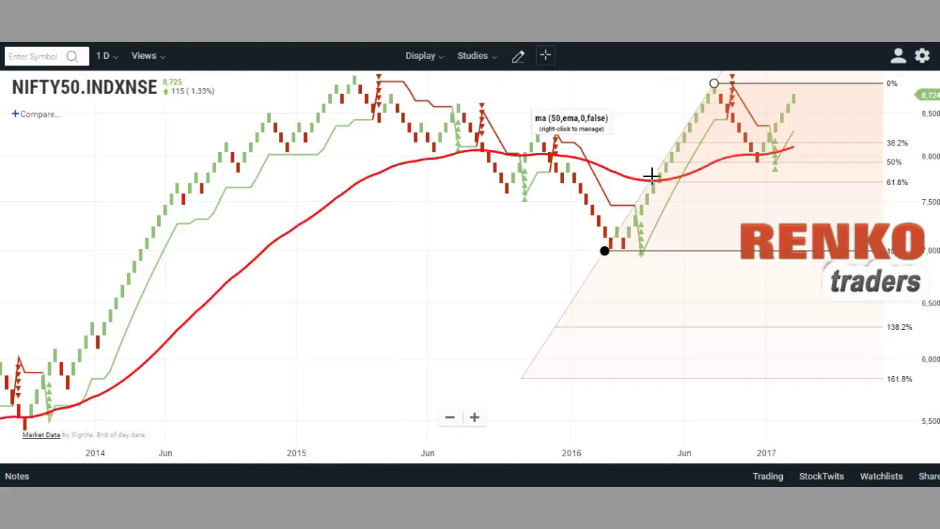
pyautogui.rightClick(670, 144)
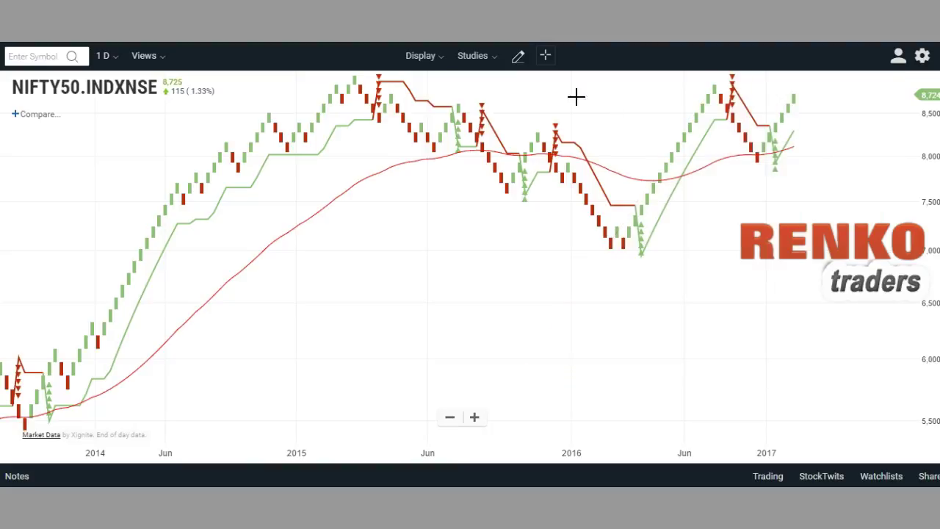
# Redraw the Fibonacci retracement from the early 2016 low to the following 2016 high and turn off the magnet.
pyautogui.click(518, 58)
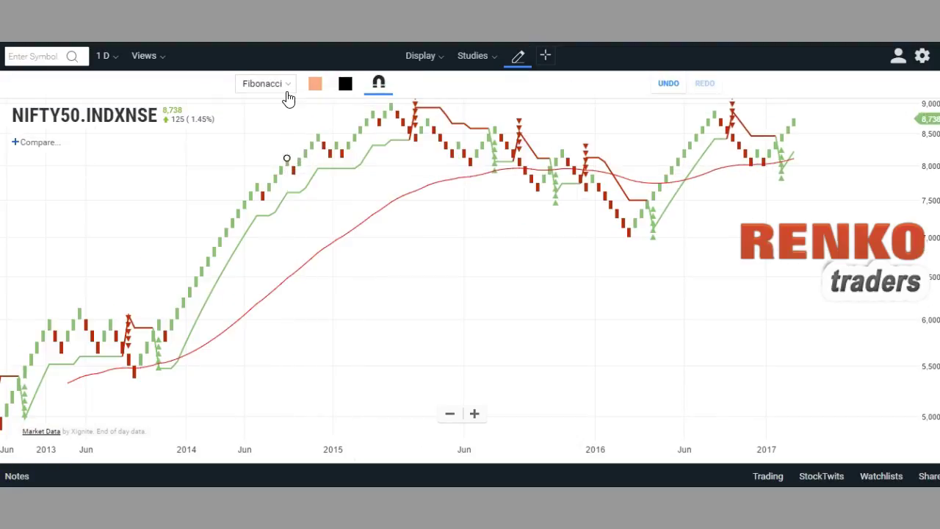
pyautogui.click(629, 235)
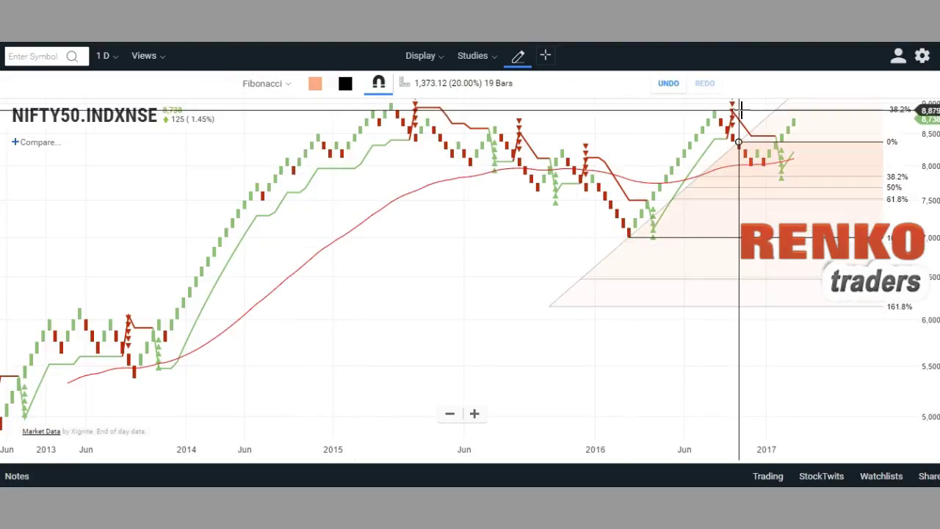
pyautogui.click(714, 112)
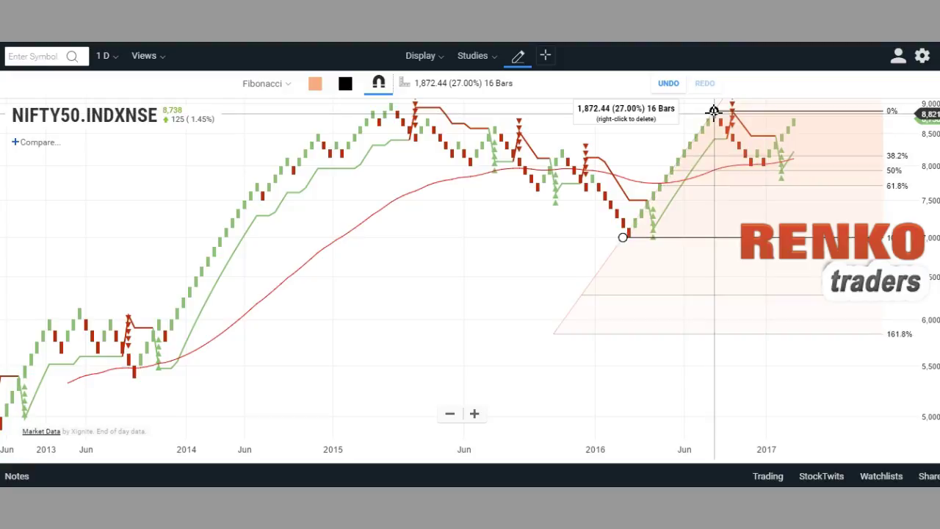
pyautogui.click(466, 110)
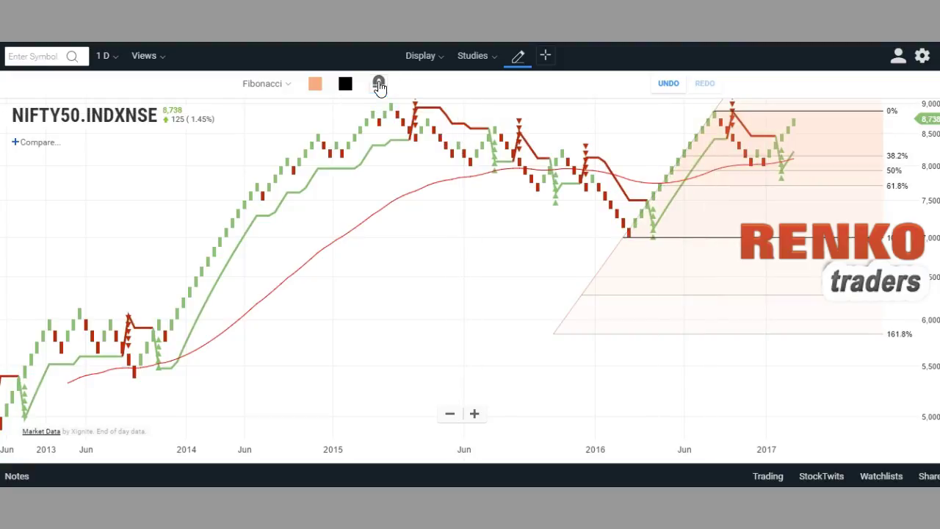
# Turn on the crosshair and examine the price bars against the Fibonacci retracement levels.
pyautogui.click(544, 57)
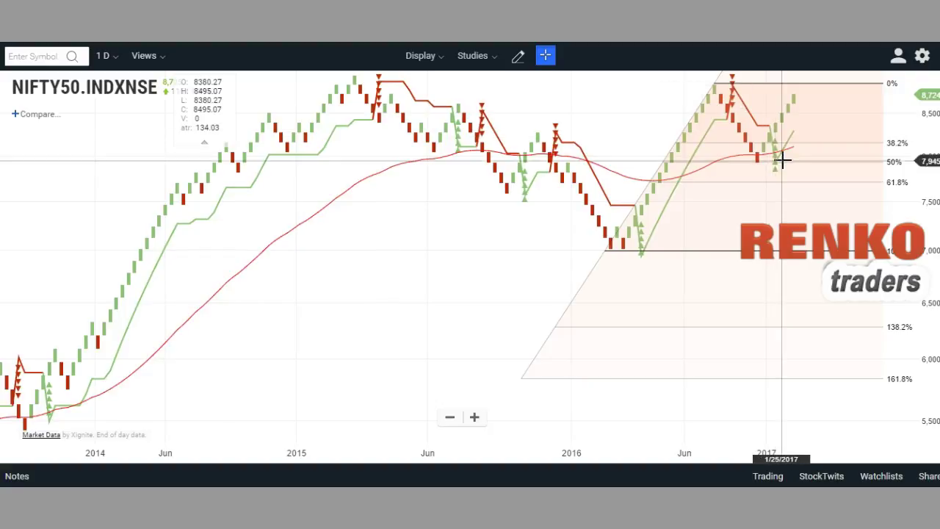
pyautogui.moveTo(563, 252); pyautogui.dragTo(371, 266)
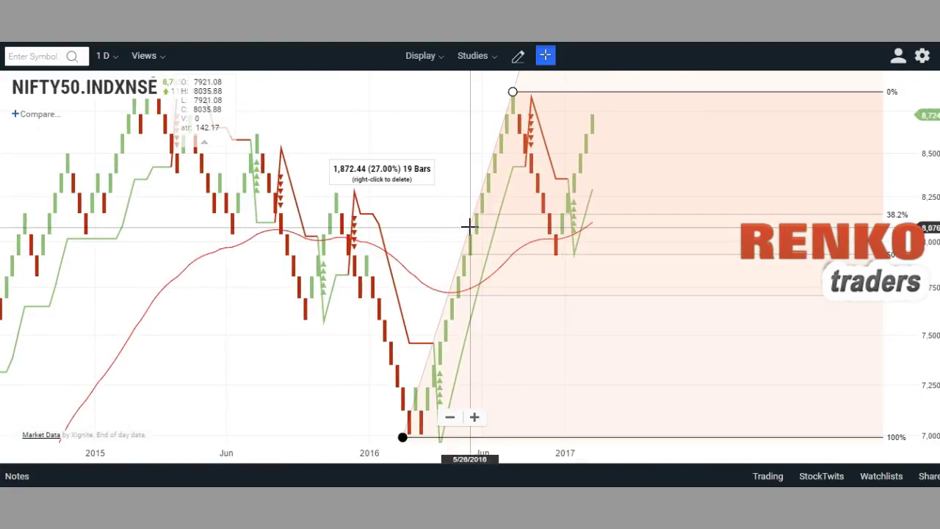
pyautogui.moveTo(470, 225)
pyautogui.mouseDown()
pyautogui.moveTo(497, 188)
pyautogui.moveTo(415, 180)
pyautogui.moveTo(370, 210)
pyautogui.mouseUp()
pyautogui.scroll(-5, 458, 105)
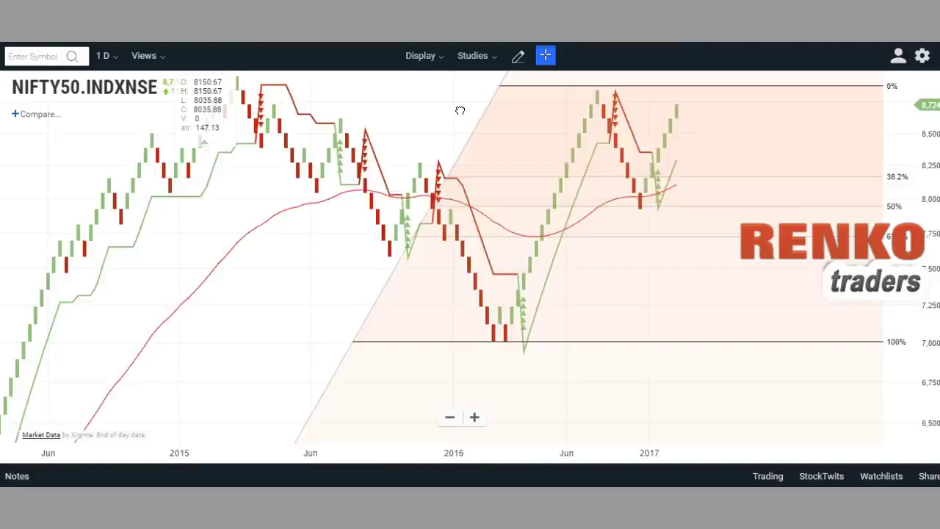
pyautogui.click(450, 417)
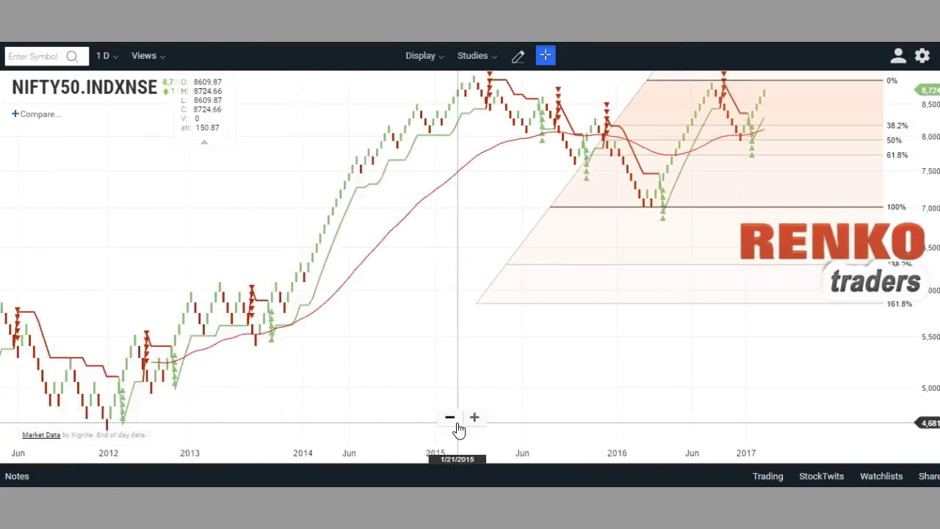
# Draw a Gann Fan with the magnet on, starting at the early 2012 low and spanning about 3,121 points over 101 bars.
pyautogui.click(518, 56)
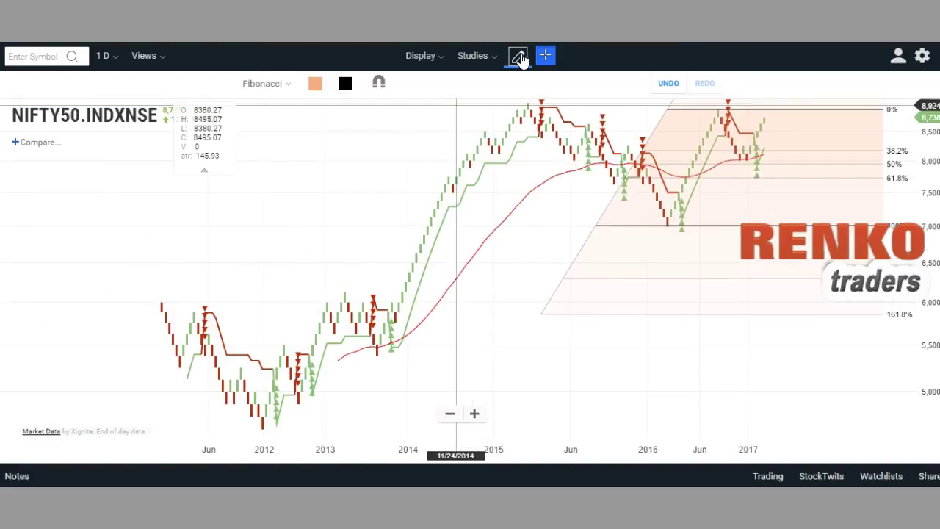
pyautogui.click(288, 88)
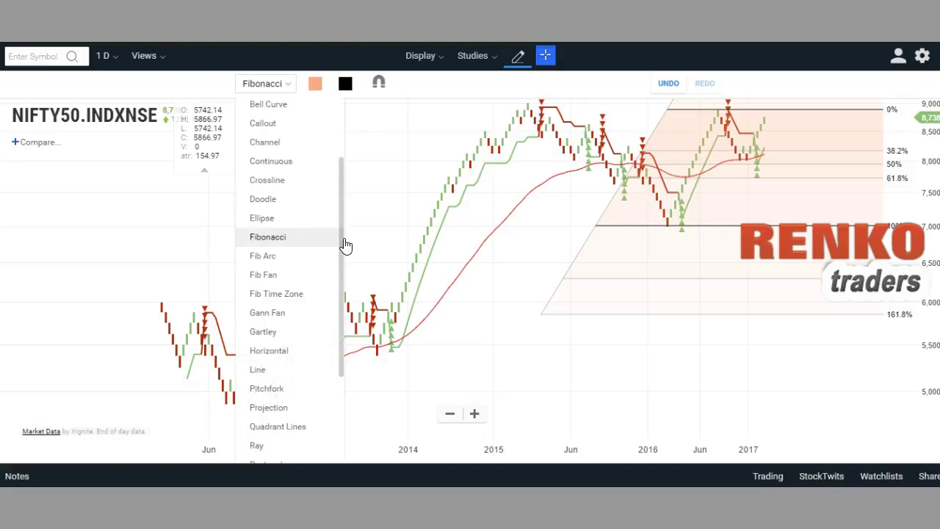
pyautogui.scroll(-3, 344, 290)
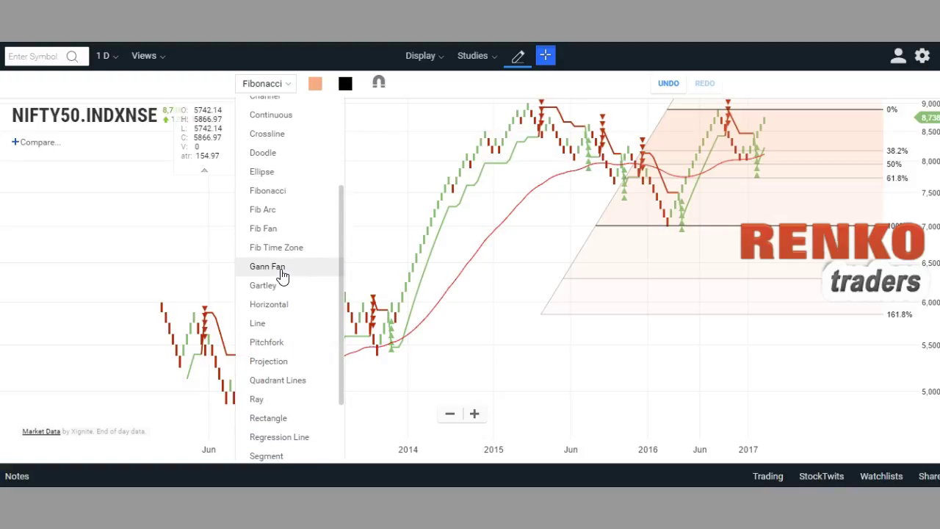
pyautogui.click(268, 266)
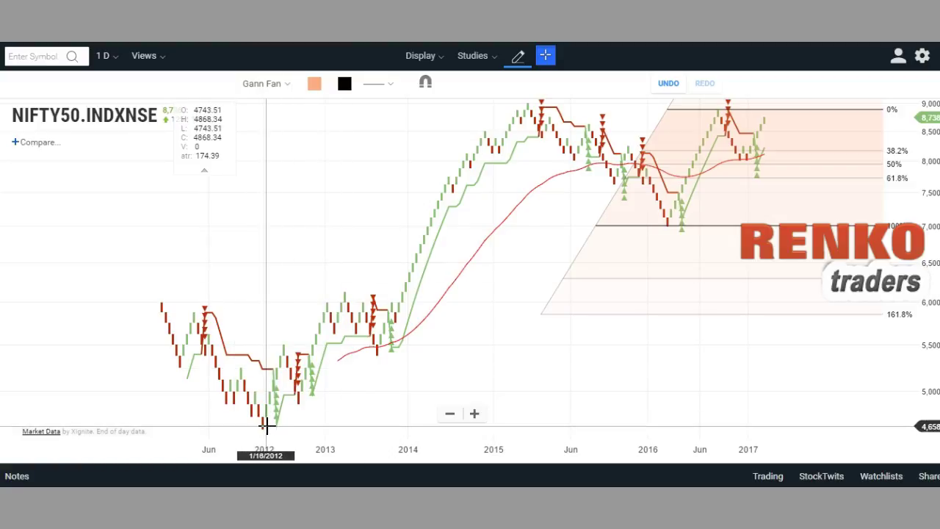
pyautogui.moveTo(262, 440)
pyautogui.mouseDown()
pyautogui.moveTo(363, 305)
pyautogui.moveTo(342, 340)
pyautogui.moveTo(245, 370)
pyautogui.mouseUp()
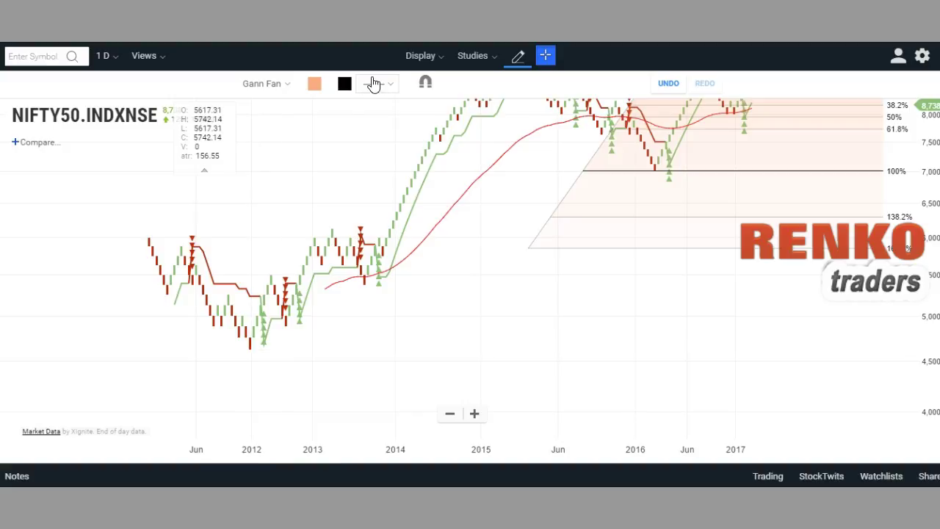
pyautogui.click(426, 82)
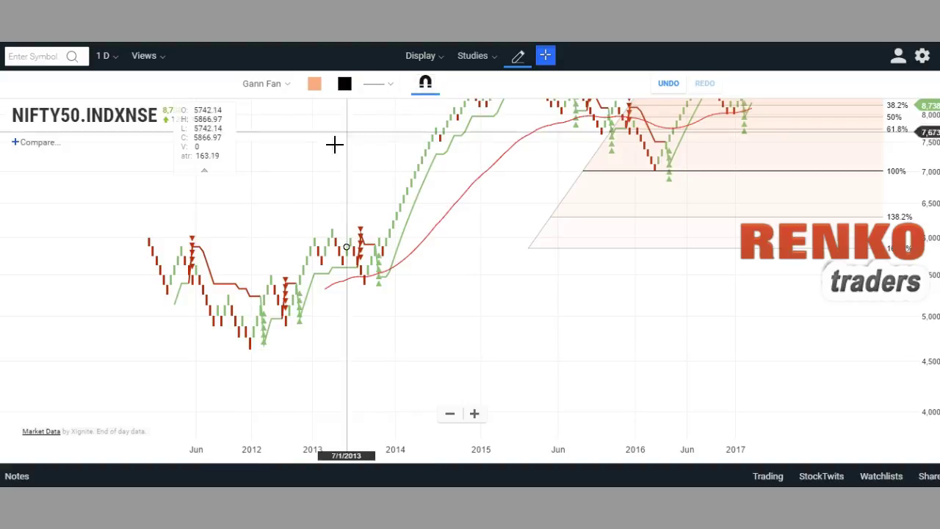
pyautogui.click(251, 346)
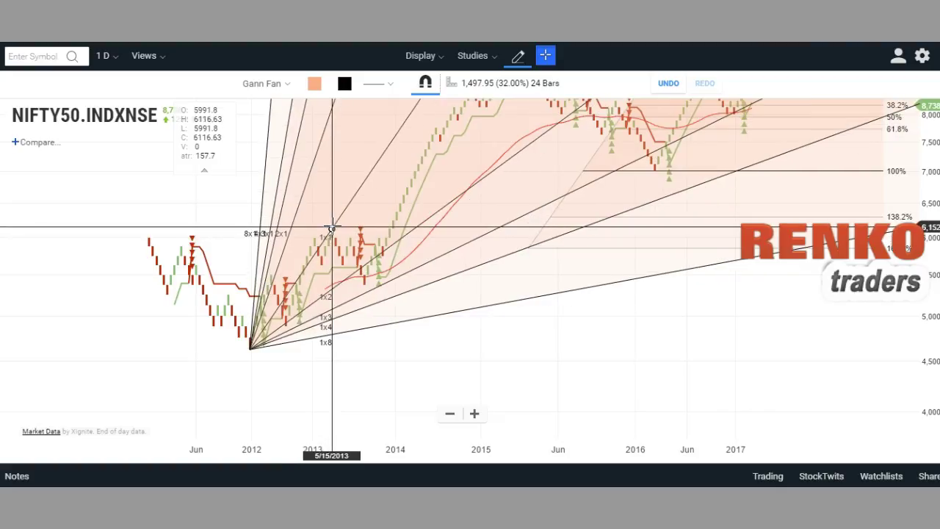
pyautogui.click(608, 114)
# Undo the Gann Fan and clear all remaining drawings from the NIFTY50 chart.
pyautogui.click(662, 87)
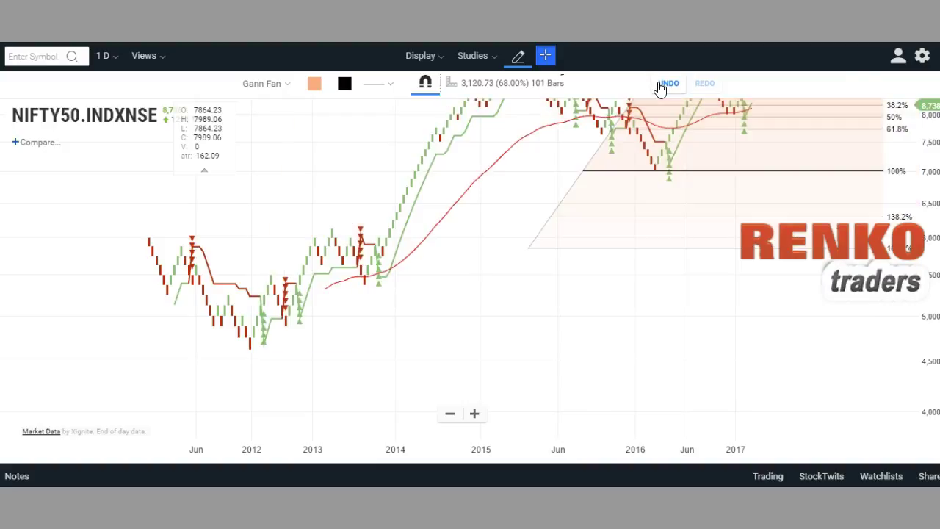
pyautogui.click(278, 85)
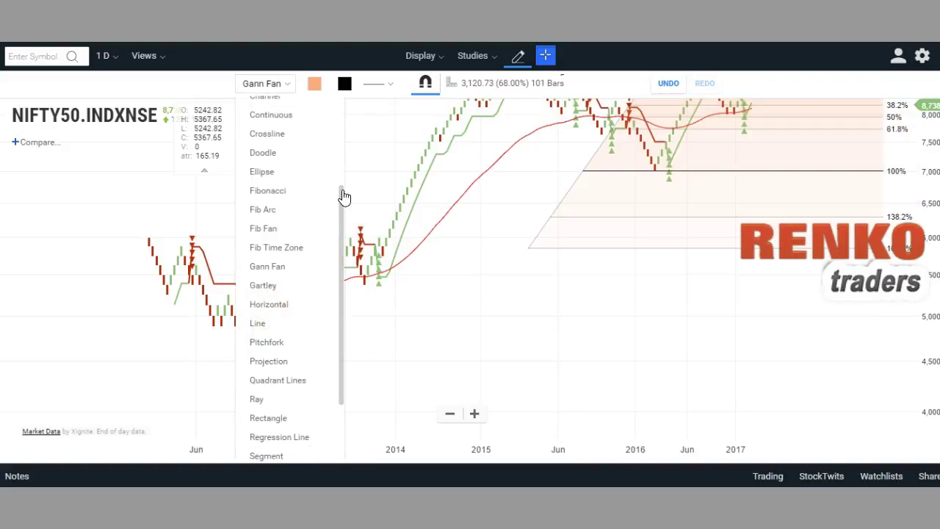
pyautogui.moveTo(344, 197); pyautogui.dragTo(329, 93)
pyautogui.click(271, 133)
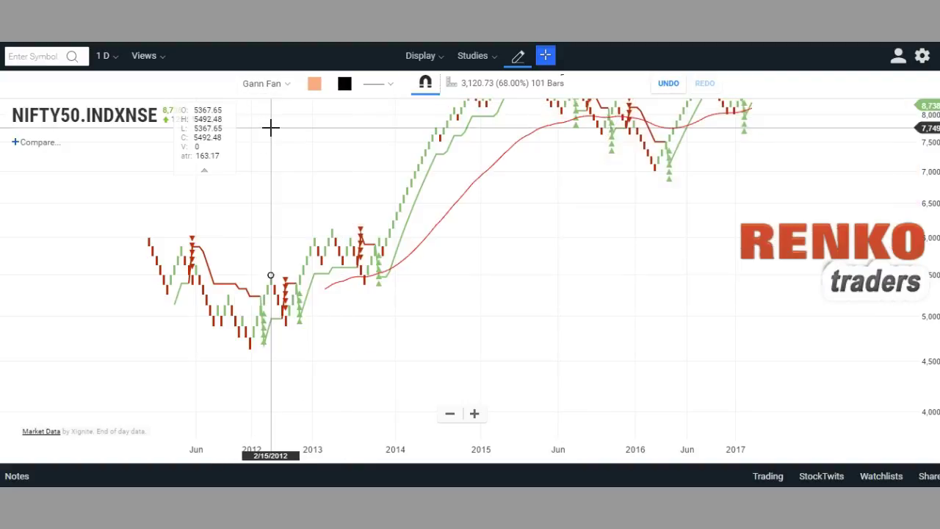
# Draw a Pitchfork from the July 2015 high through the following low and the rebound high after it.
pyautogui.moveTo(567, 162); pyautogui.dragTo(570, 260)
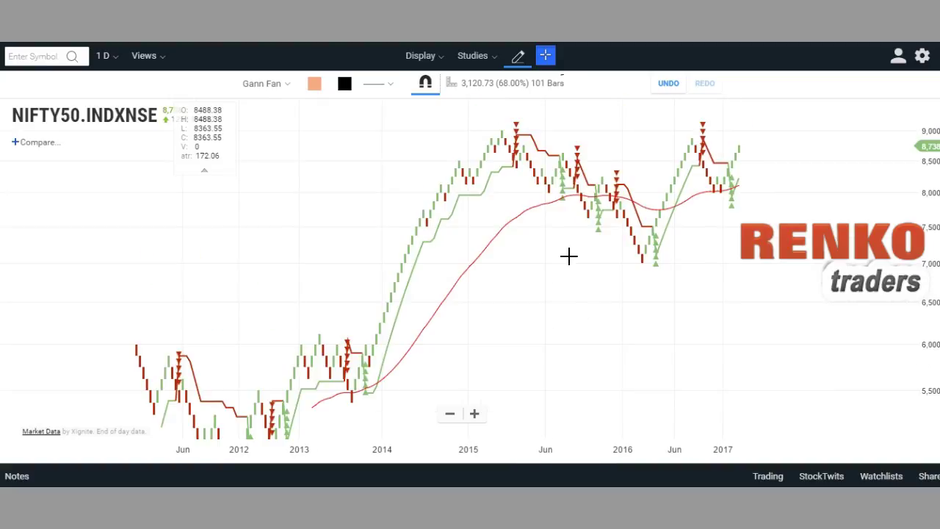
pyautogui.click(474, 413)
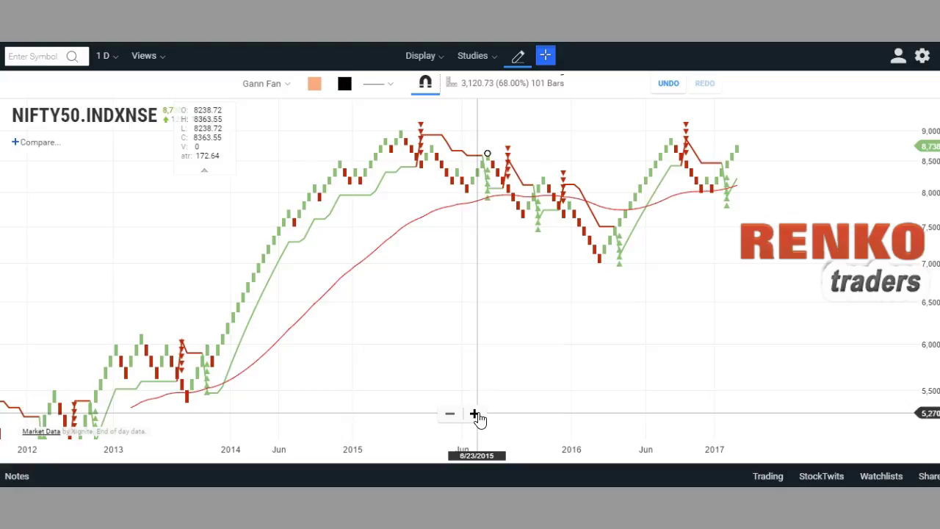
pyautogui.hscroll(-5, 478, 353)
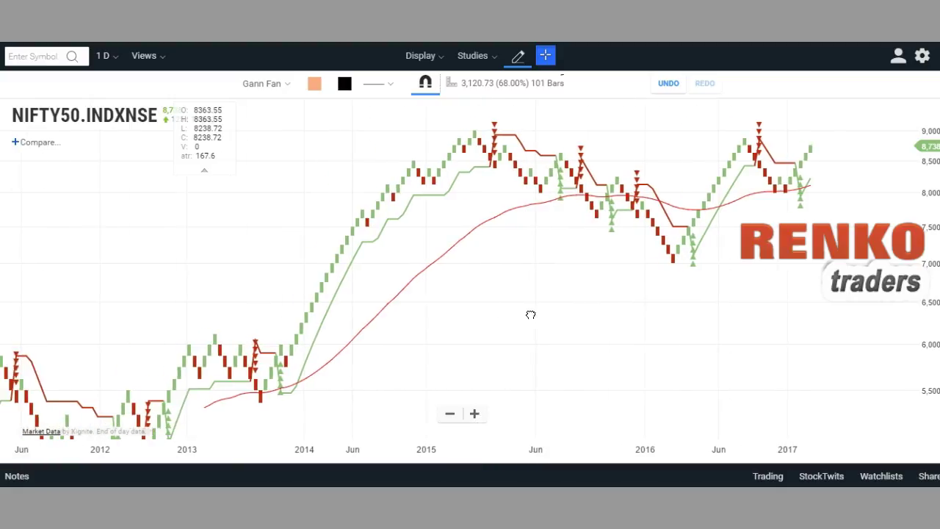
pyautogui.click(288, 86)
pyautogui.moveTo(342, 203); pyautogui.dragTo(346, 357)
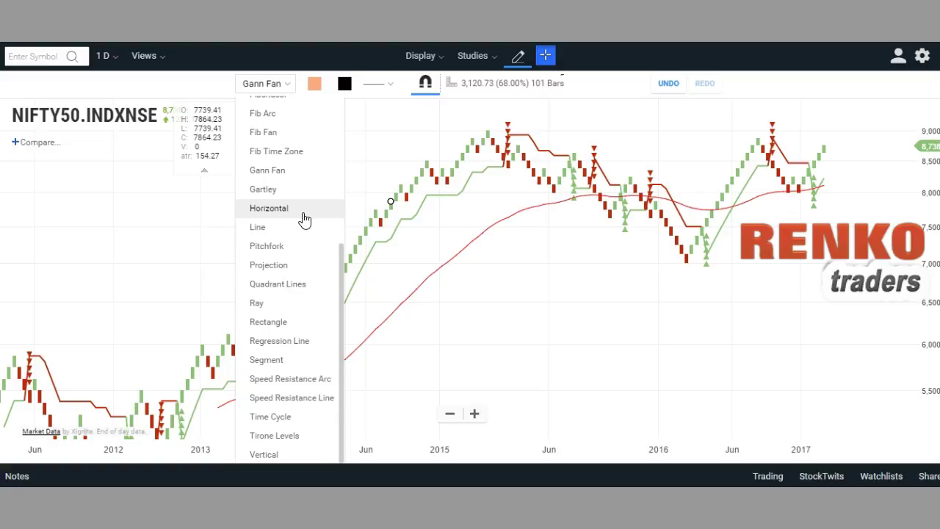
pyautogui.click(258, 248)
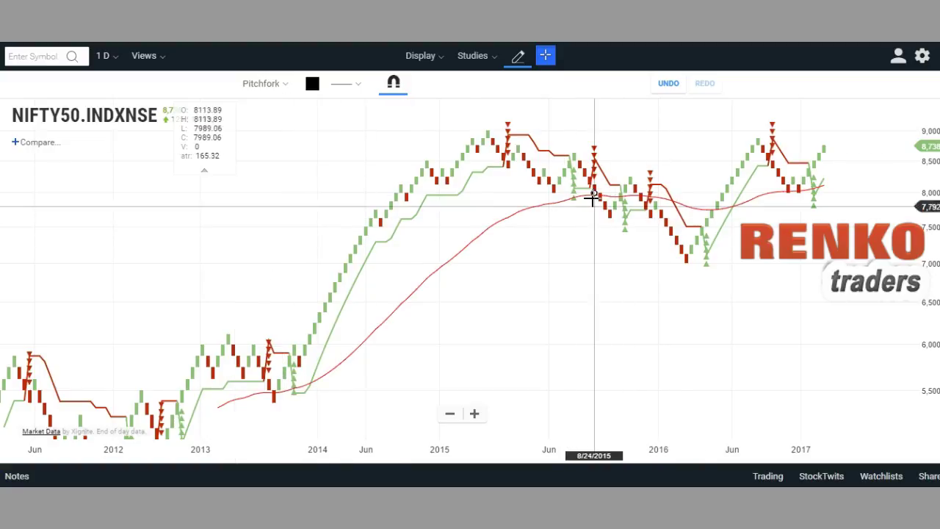
pyautogui.click(578, 155)
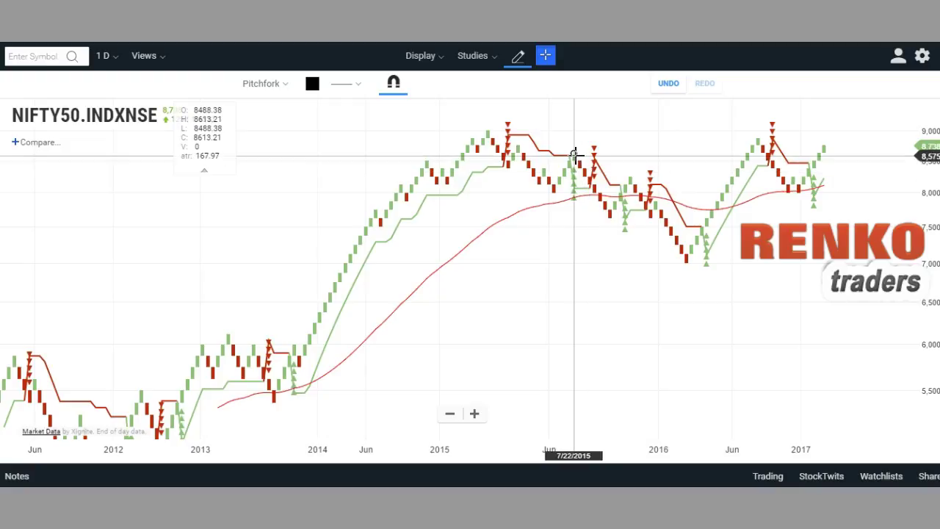
pyautogui.click(611, 215)
pyautogui.press('Escape')
pyautogui.click(629, 176)
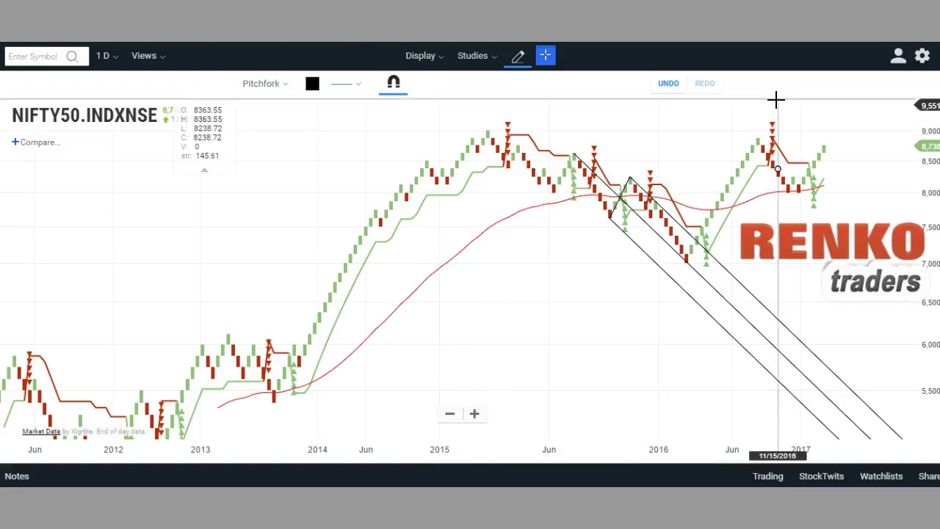
# Undo the Pitchfork and close the drawing tools.
pyautogui.click(671, 86)
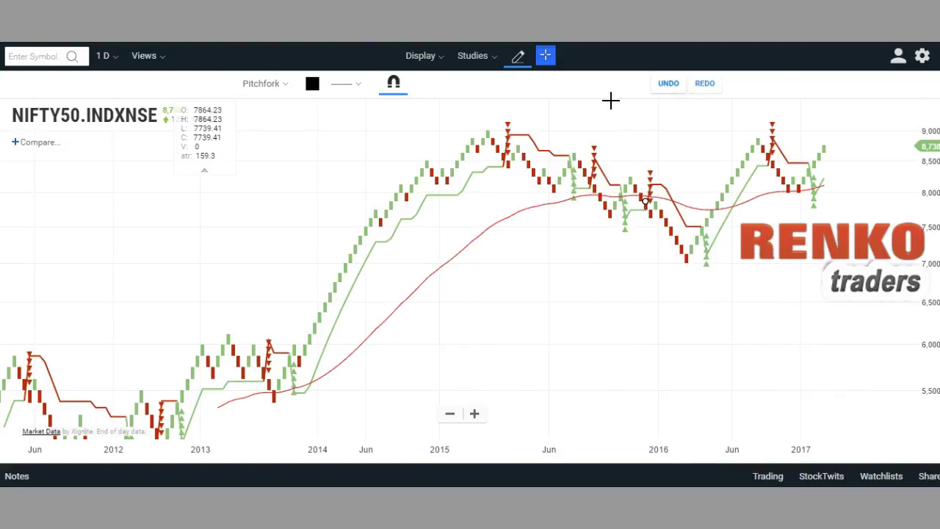
pyautogui.click(518, 60)
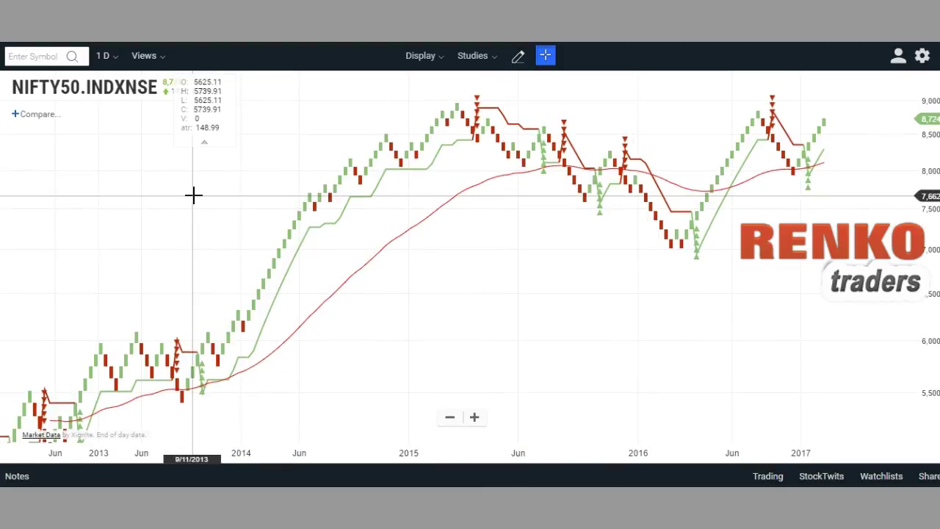
# Try to add EURINR as a comparison symbol on the NIFTY50 chart.
pyautogui.click(22, 114)
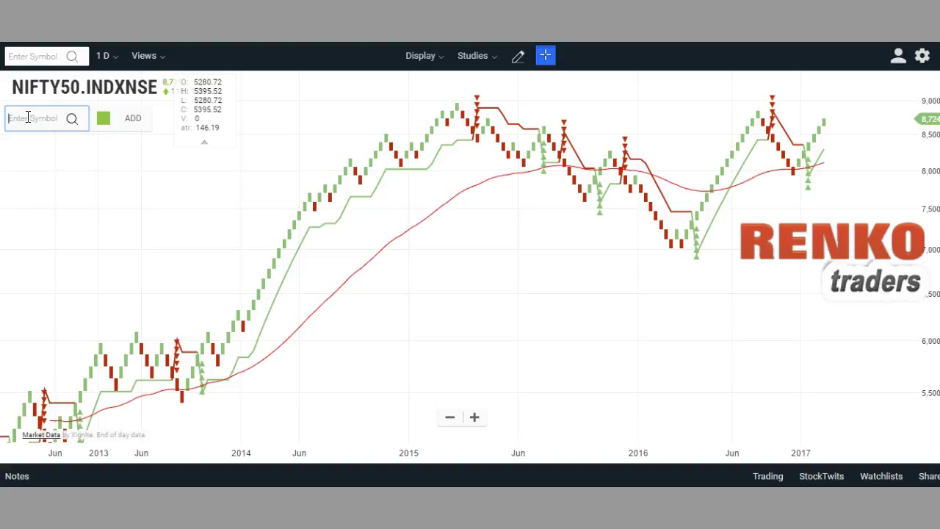
pyautogui.write('e')
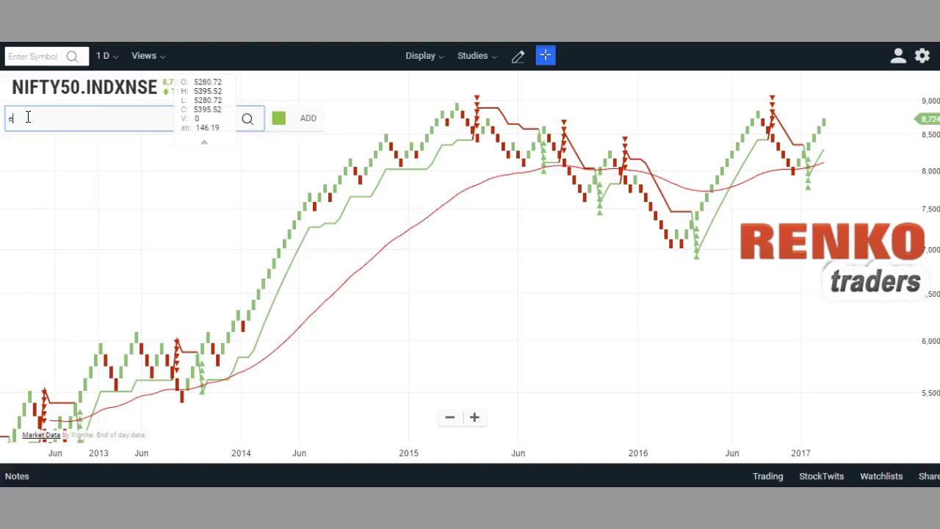
pyautogui.write('uro')
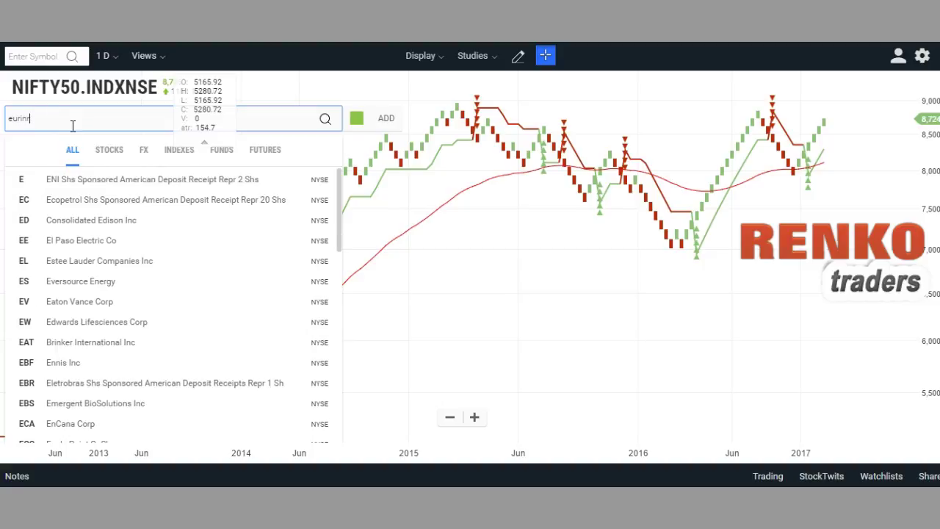
pyautogui.click(71, 177)
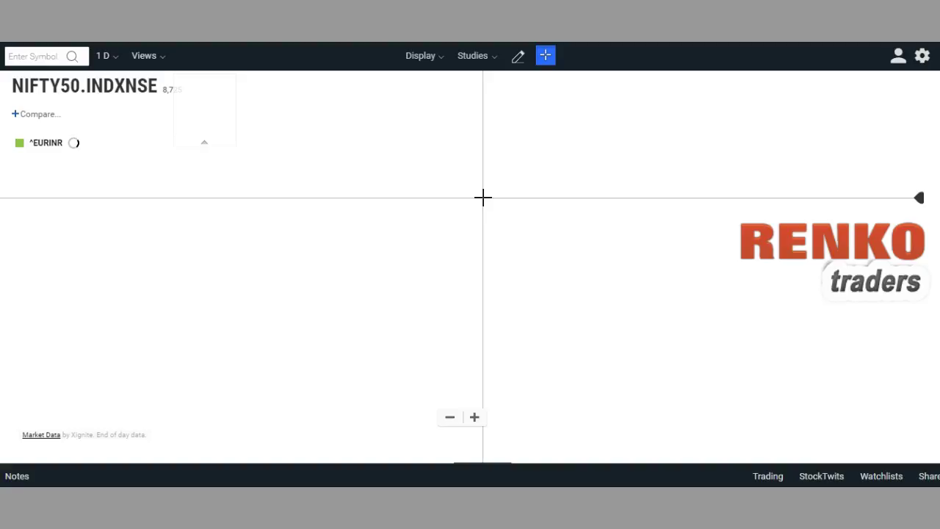
# Search all symbol categories for "eurusd" and switch the chart to the Euro/U.S. dollar forex pair.
pyautogui.click(45, 58)
pyautogui.write('eur')
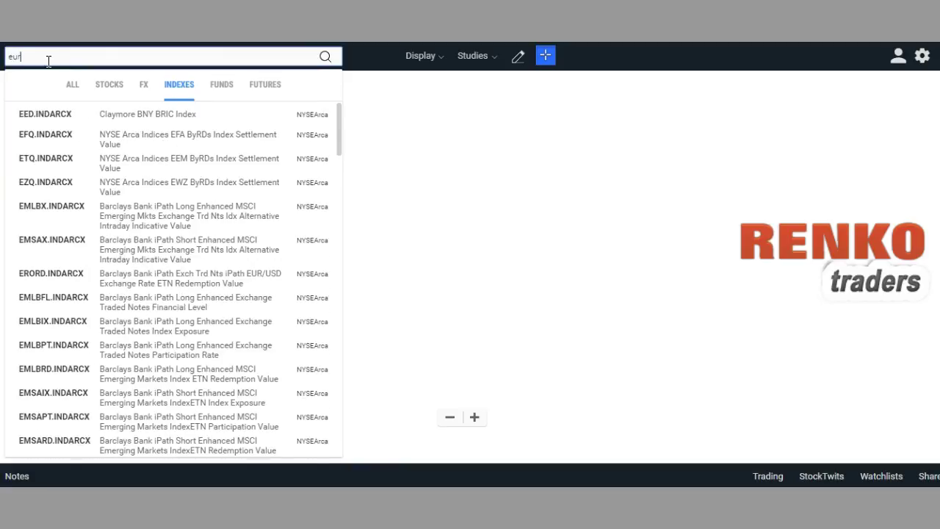
pyautogui.write('usd')
pyautogui.click(72, 86)
pyautogui.click(73, 86)
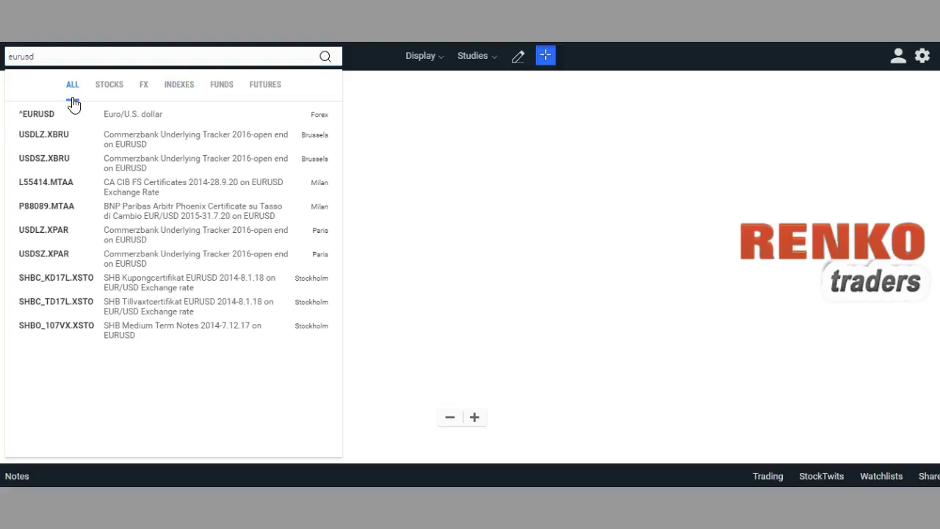
pyautogui.click(69, 119)
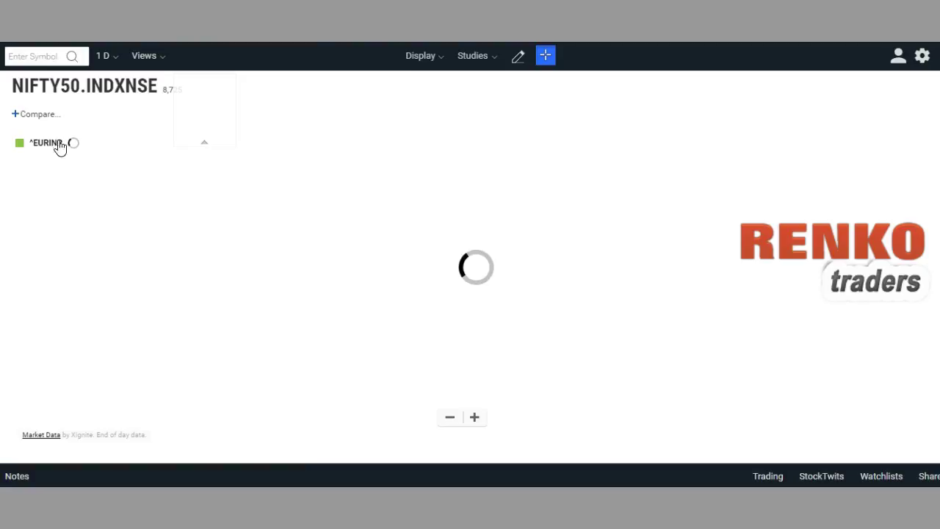
# Search the comparison symbols for "dxy" and "dollar" to find a dollar instrument for the EURUSD chart.
pyautogui.click(16, 118)
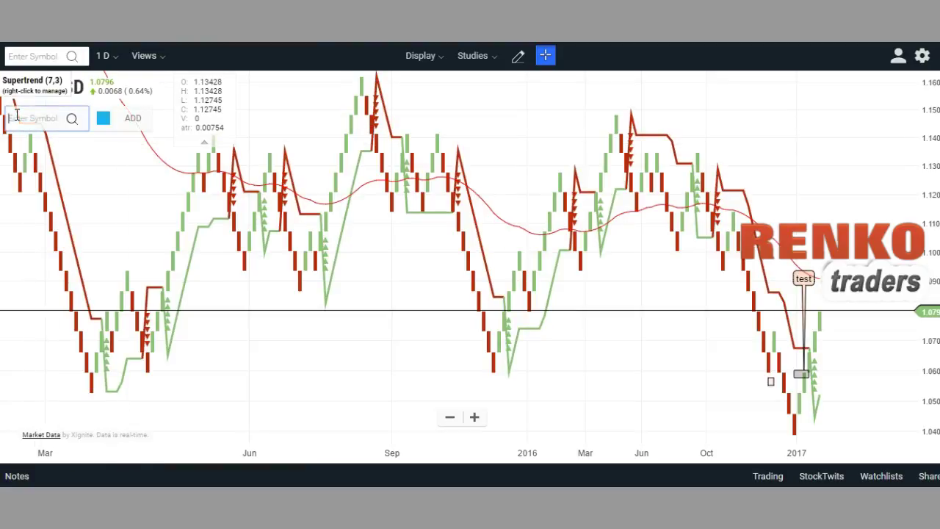
pyautogui.write('dxy')
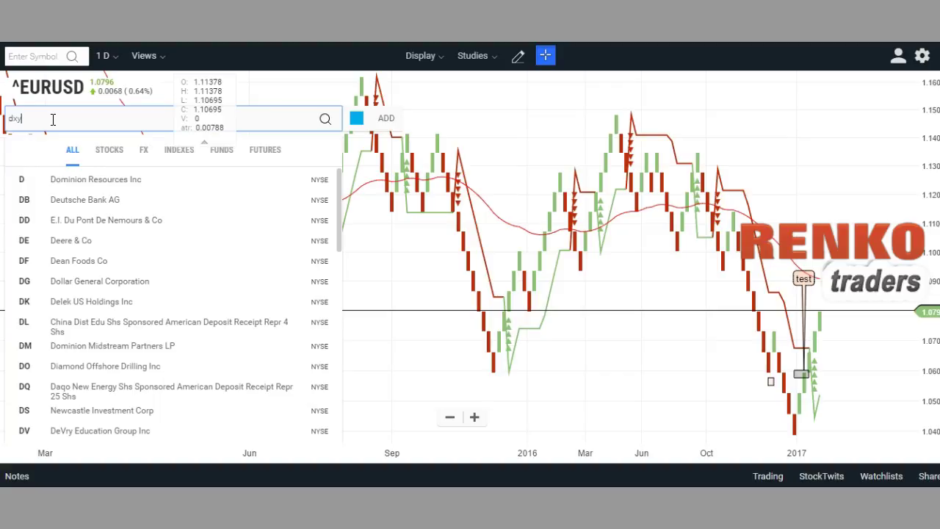
pyautogui.press('BackSpace')
pyautogui.press('BackSpace')
pyautogui.write('o')
pyautogui.press('BackSpace')
pyautogui.write('ollar')
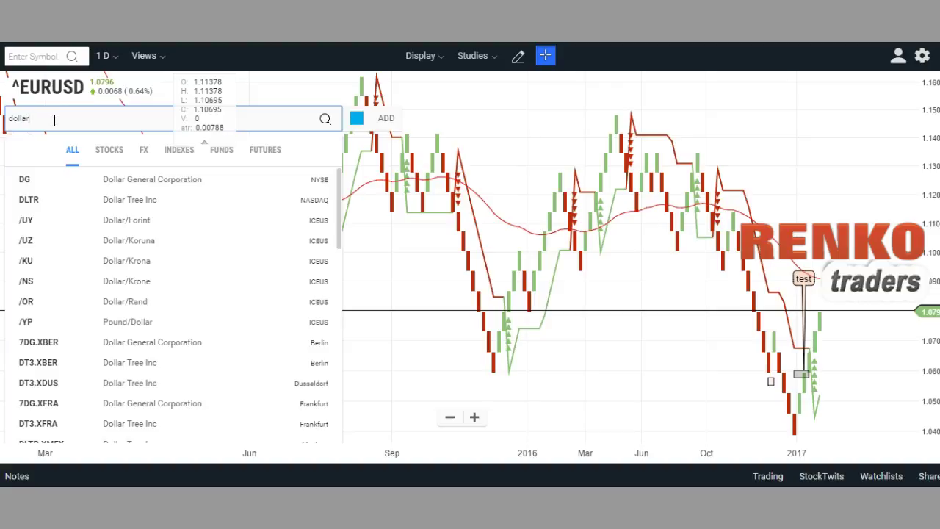
# Search the comparison symbols for "dlr" and check the FX and futures categories.
pyautogui.press('BackSpace')
pyautogui.press('BackSpace')
pyautogui.press('BackSpace')
pyautogui.press('BackSpace')
pyautogui.press('BackSpace')
pyautogui.write('lr')
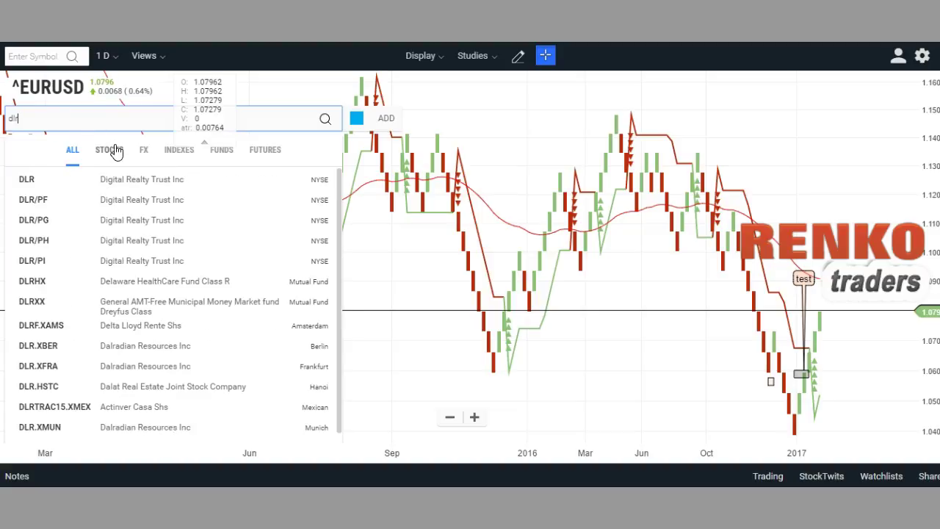
pyautogui.click(146, 151)
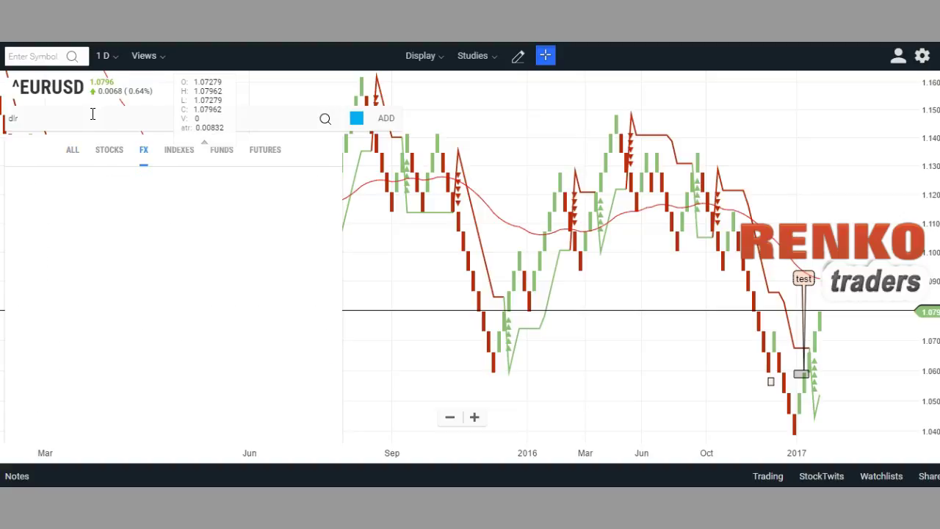
pyautogui.click(267, 155)
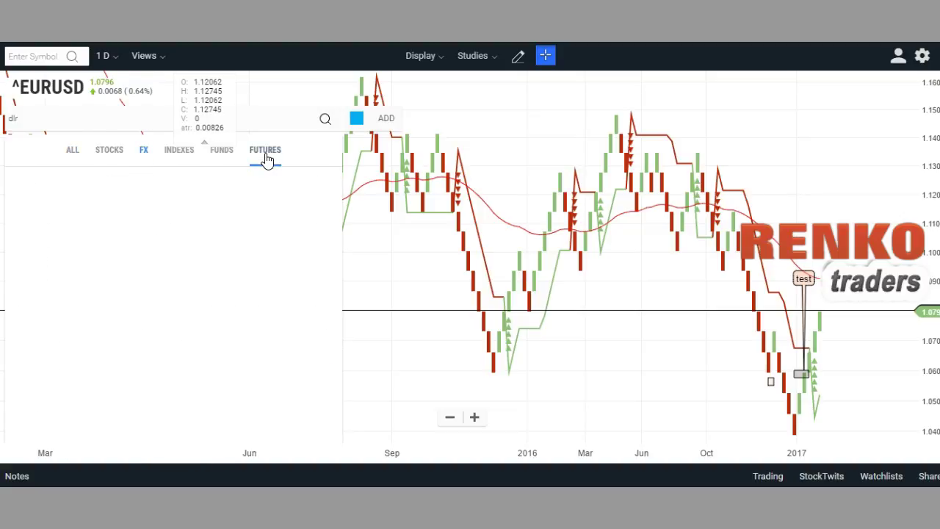
# Search the comparison symbols for "dollar" and add the Pound/Dollar future /YP to the EURUSD chart.
pyautogui.click(73, 157)
pyautogui.click(44, 119)
pyautogui.doubleClick(44, 119)
pyautogui.write('dollar')
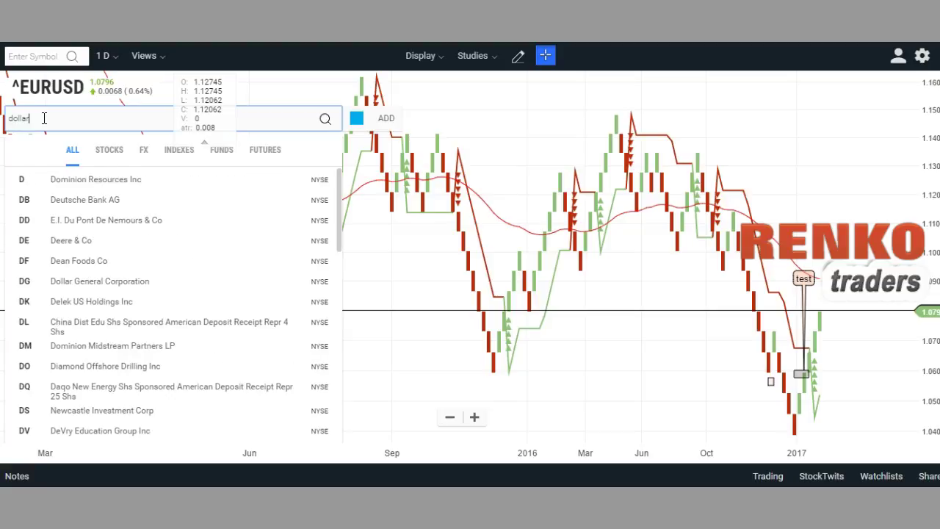
pyautogui.click(145, 152)
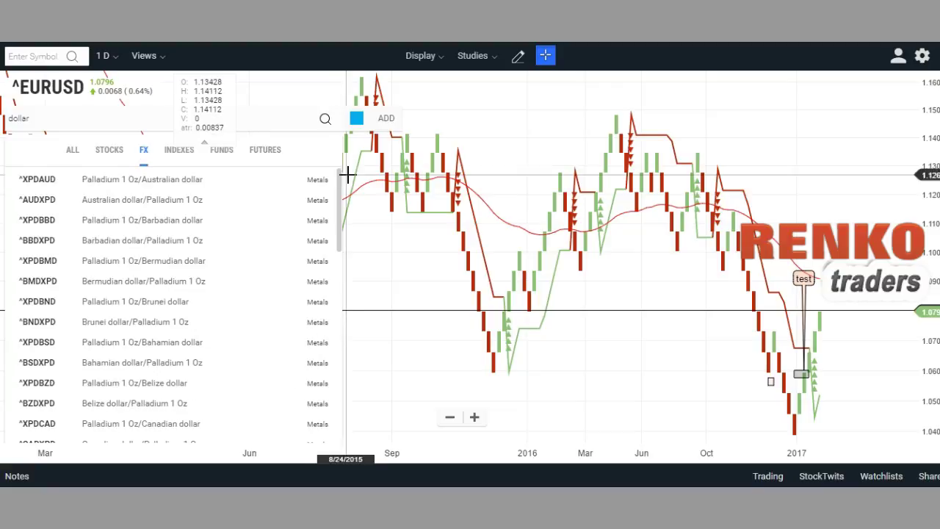
pyautogui.moveTo(340, 195); pyautogui.dragTo(346, 401)
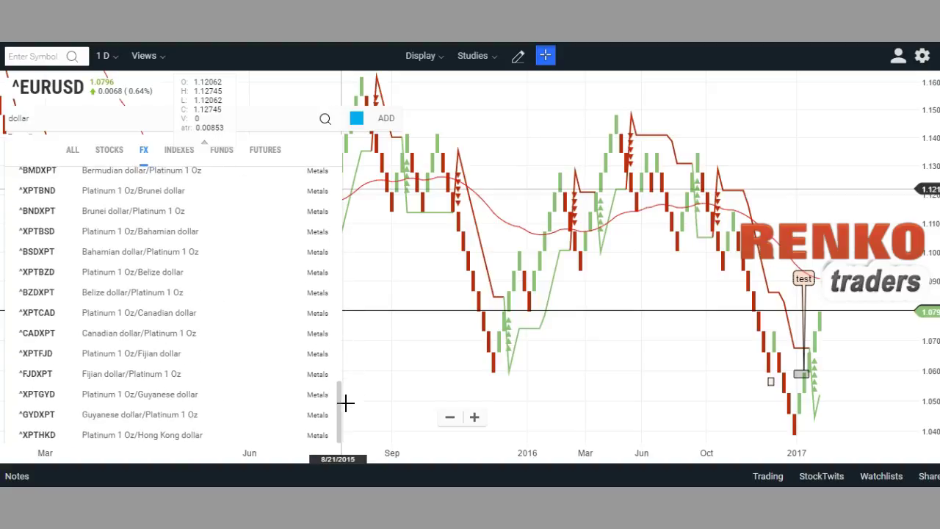
pyautogui.click(268, 153)
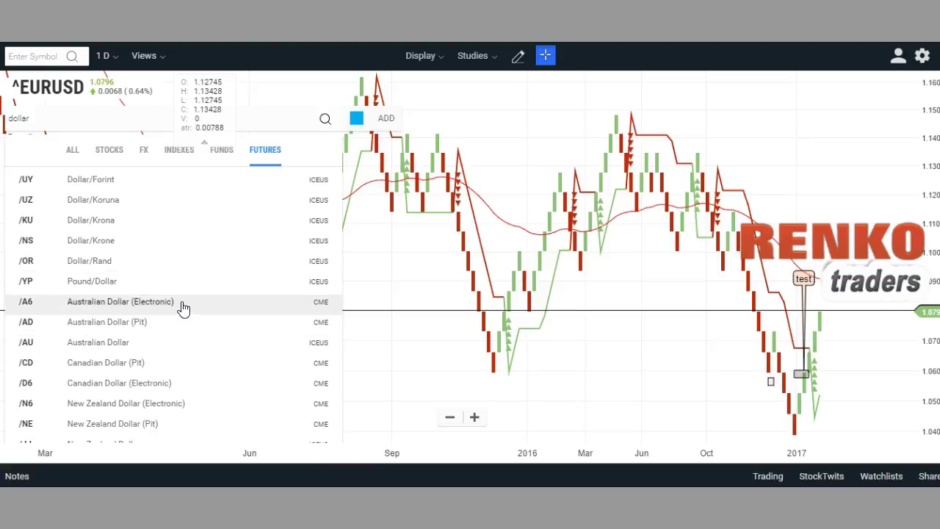
pyautogui.click(110, 282)
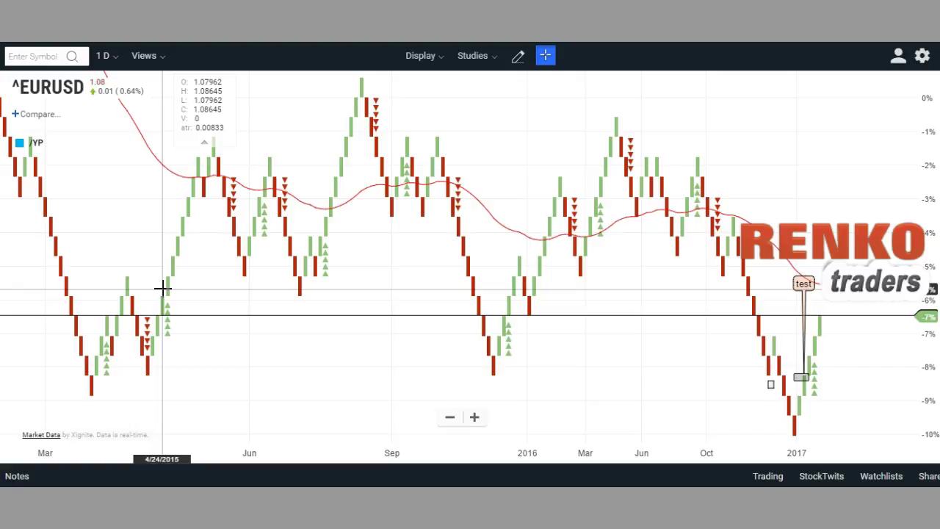
# Switch the EURUSD chart to the Candle type and examine it against the /YP comparison line through early 2017.
pyautogui.moveTo(130, 206); pyautogui.dragTo(544, 242)
pyautogui.click(441, 64)
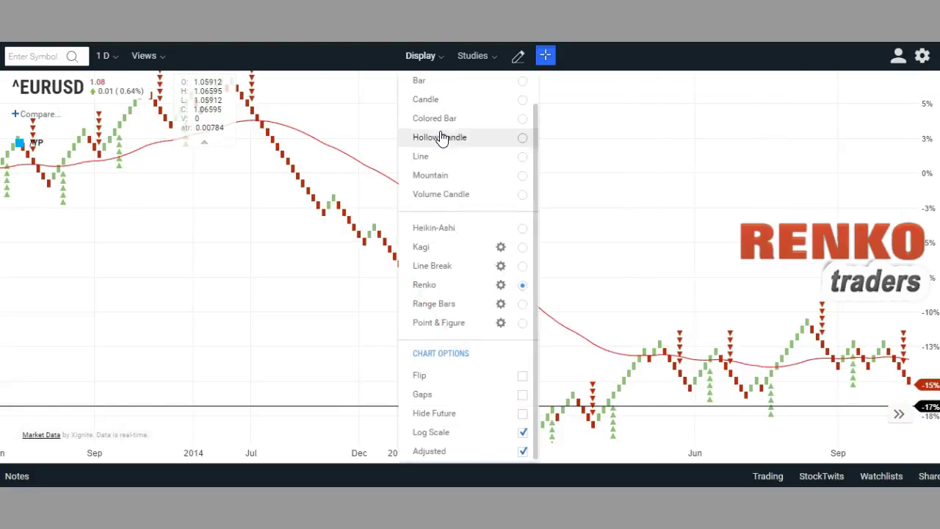
pyautogui.click(522, 101)
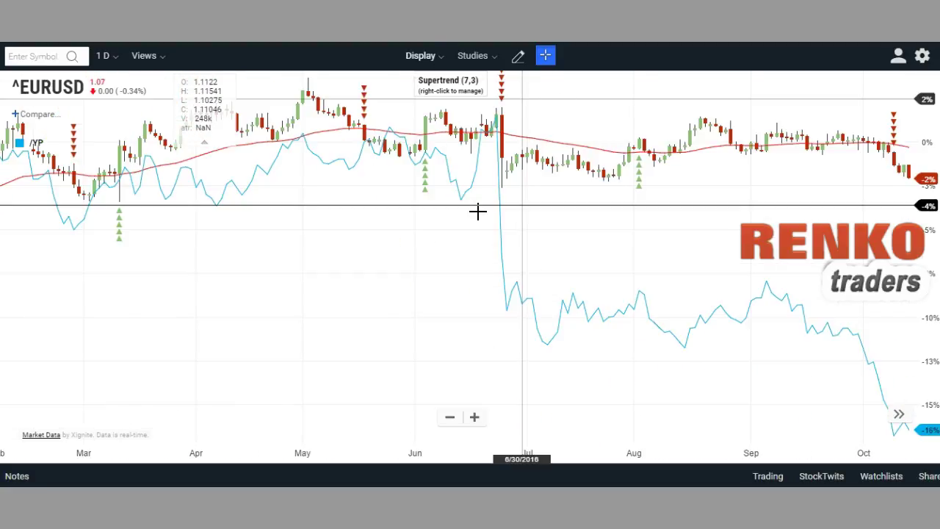
pyautogui.moveTo(419, 286); pyautogui.dragTo(175, 323)
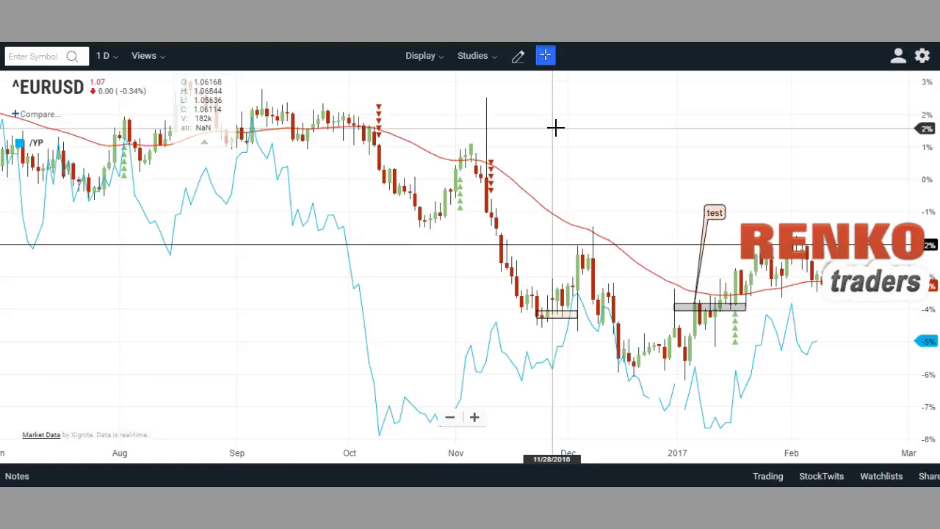
# Return the EURUSD chart to the Renko type through its range settings, without entering a new range.
pyautogui.click(443, 67)
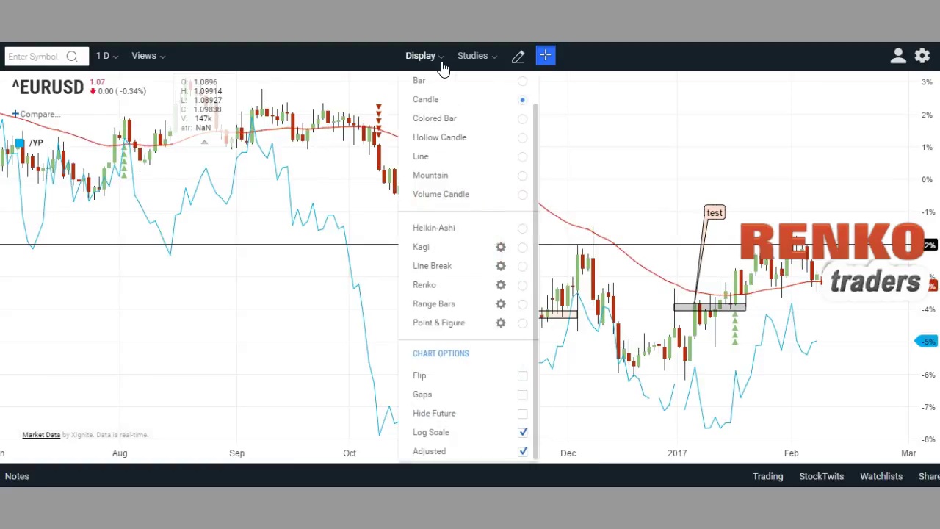
pyautogui.click(501, 286)
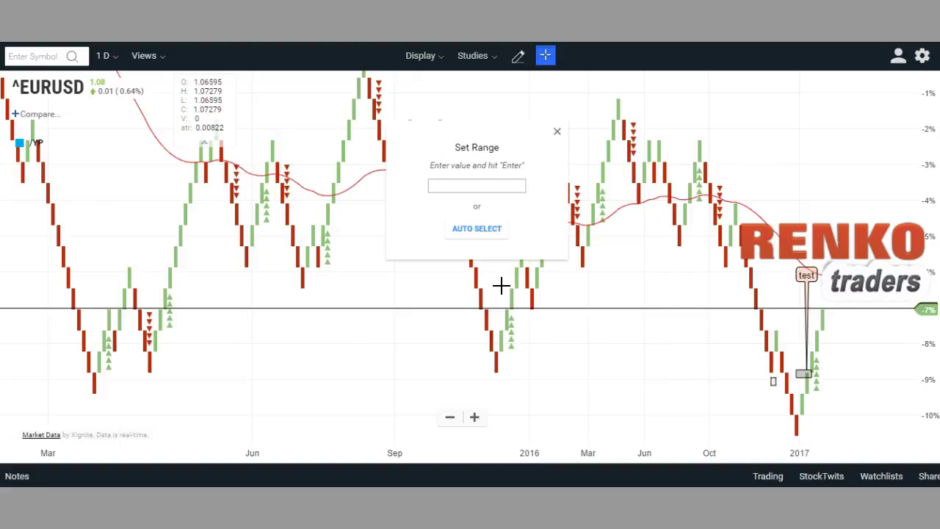
pyautogui.click(557, 132)
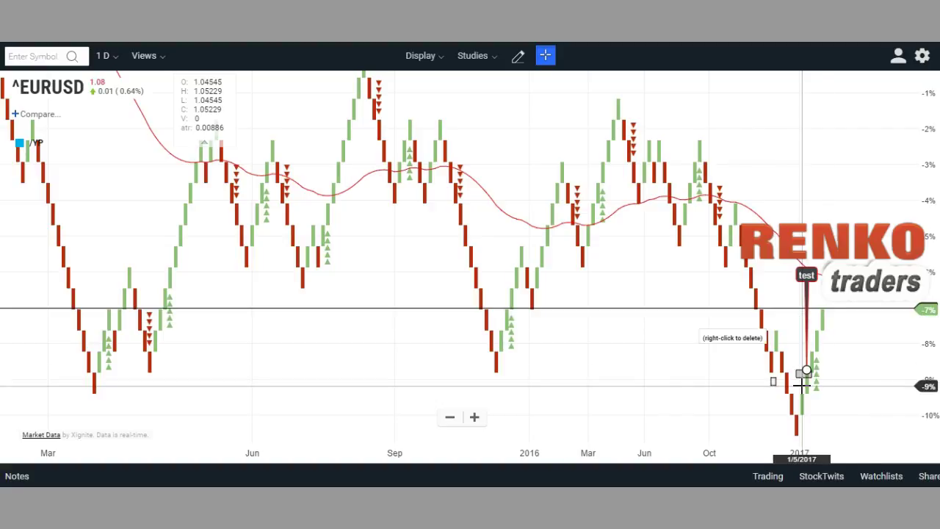
# Review the chart's Link, Embed and StockTwits sharing options and close the sharing dialog.
pyautogui.click(925, 475)
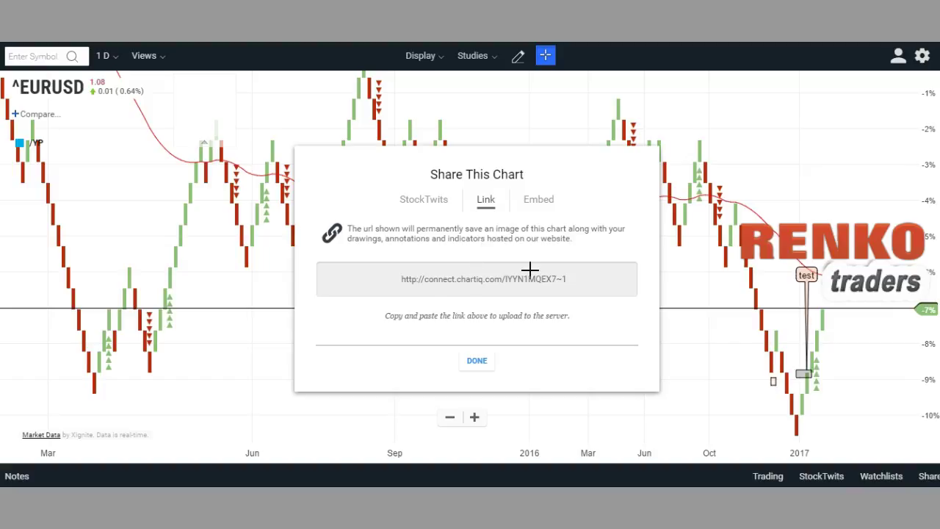
pyautogui.click(540, 201)
pyautogui.click(419, 204)
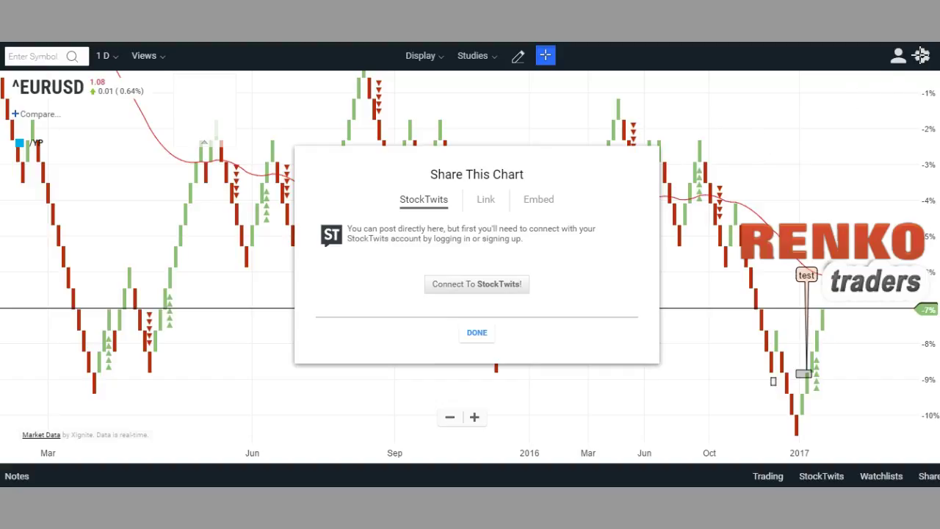
pyautogui.click(481, 332)
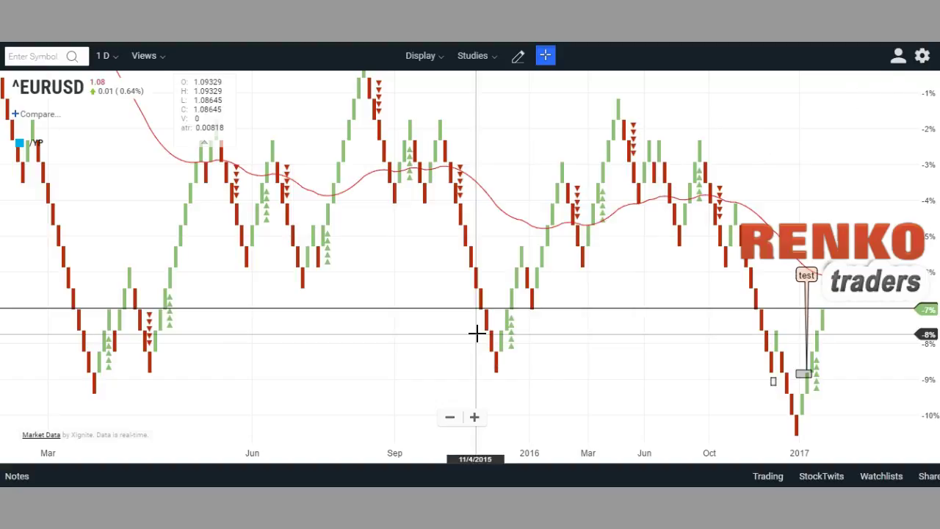
# Look over the timezone, language and theme settings without changing them, and zoom the EURUSD chart out.
pyautogui.click(924, 58)
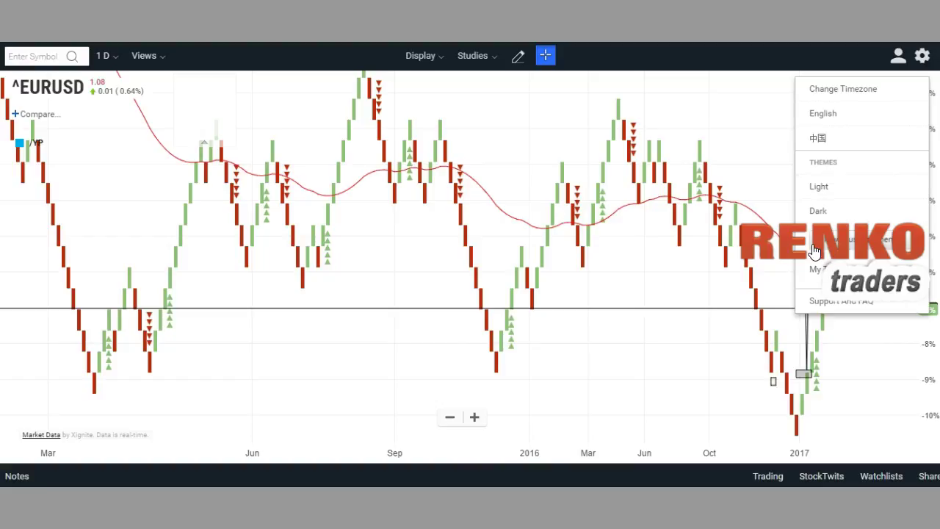
pyautogui.click(379, 297)
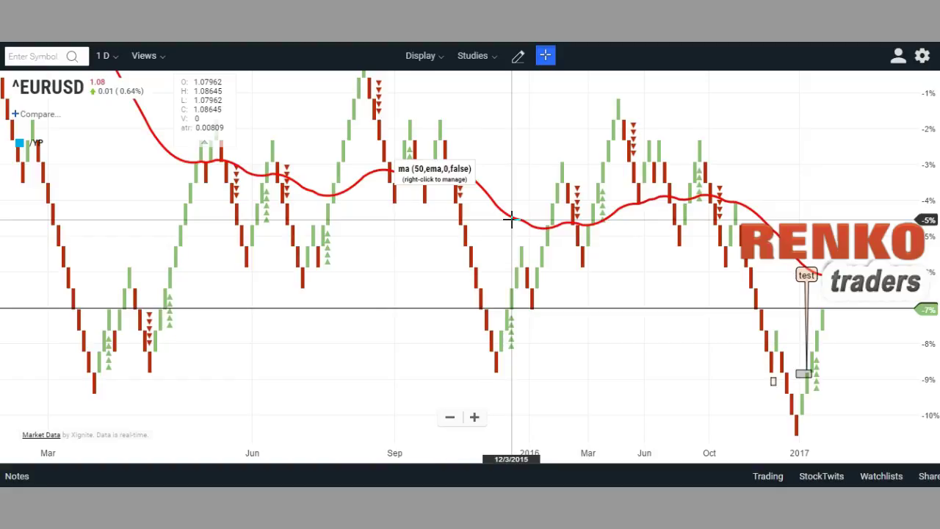
pyautogui.click(450, 417)
pyautogui.click(450, 417)
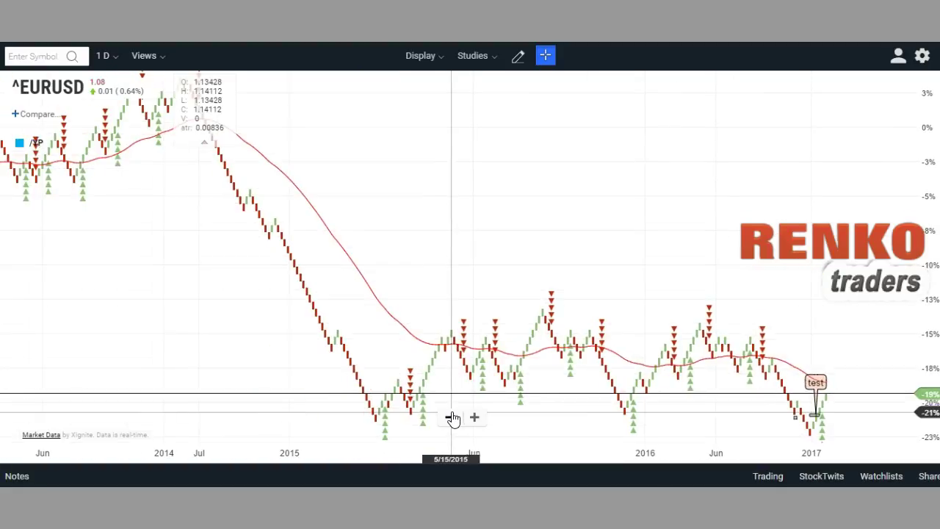